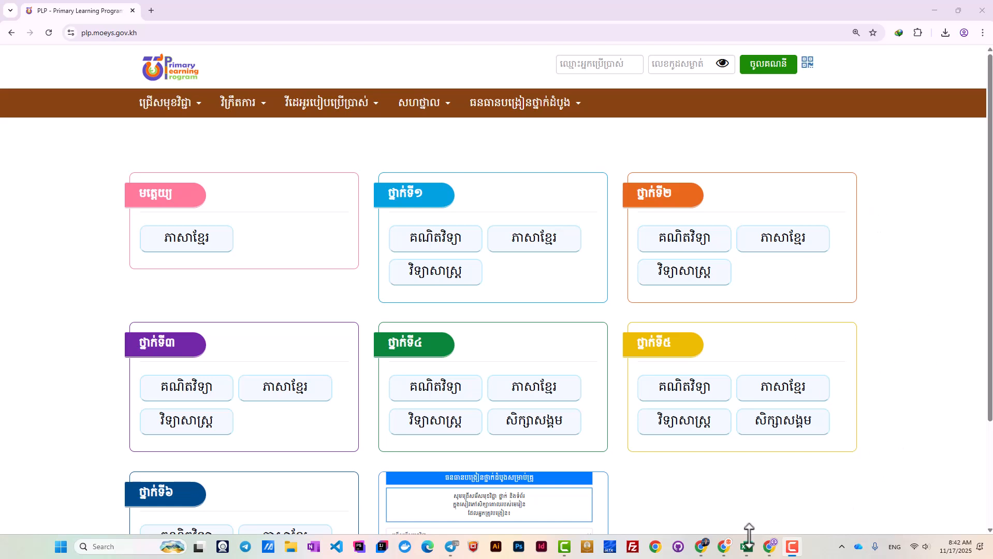
Bring PLP to the front and log in with the class account's username and password.
{"action": "mouse_move", "coordinate": [748, 545]}
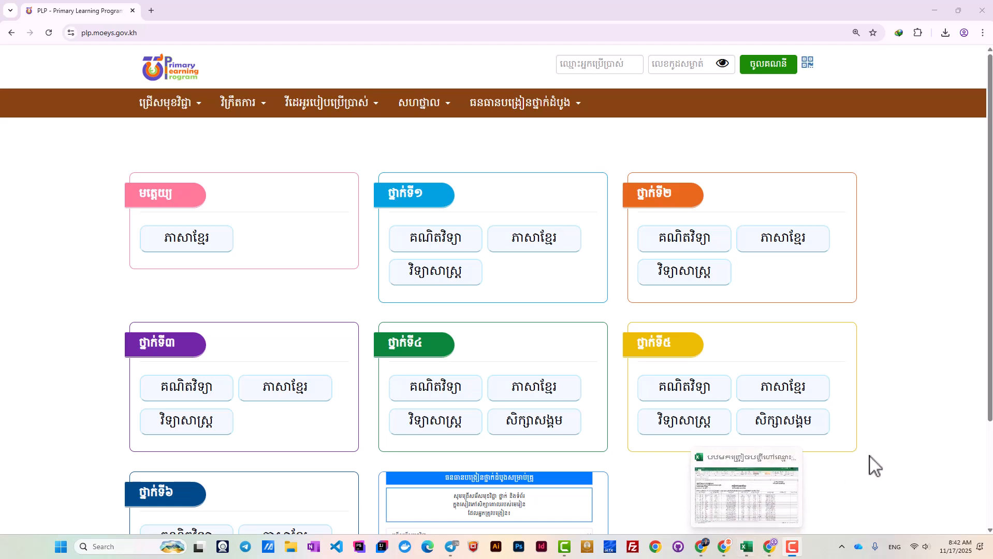
{"action": "left_click", "coordinate": [449, 554]}
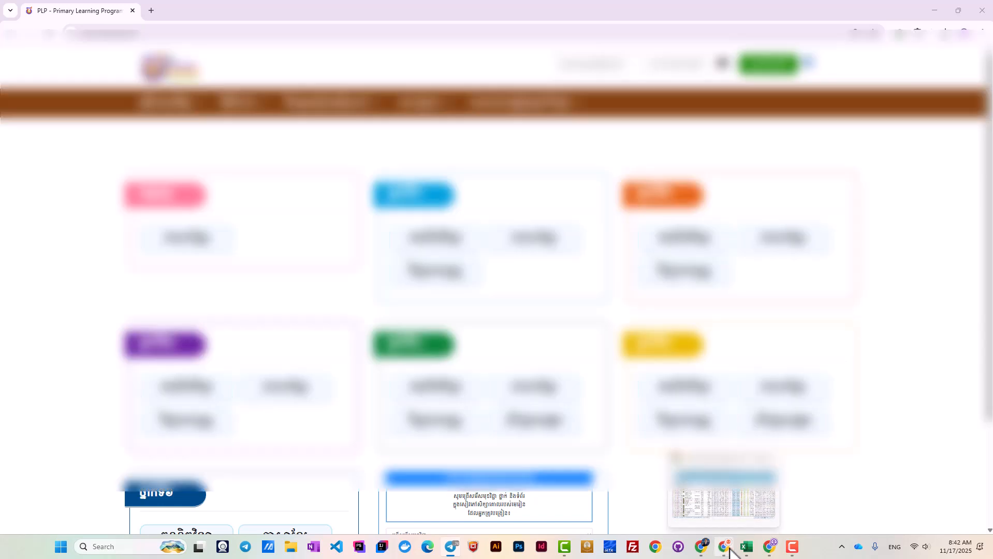
{"action": "left_click", "coordinate": [728, 548]}
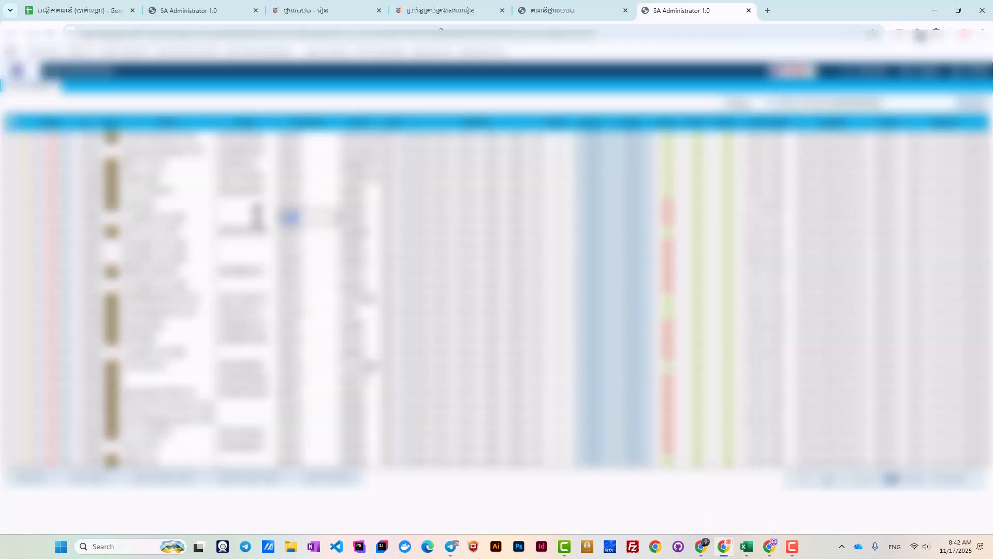
{"action": "left_click_drag", "start_coordinate": [810, 11], "coordinate": [992, 47]}
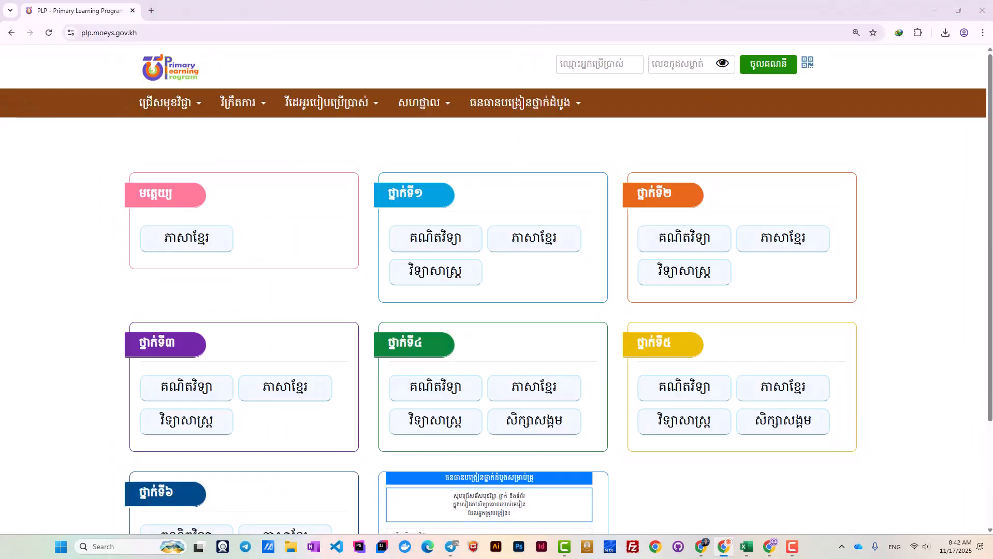
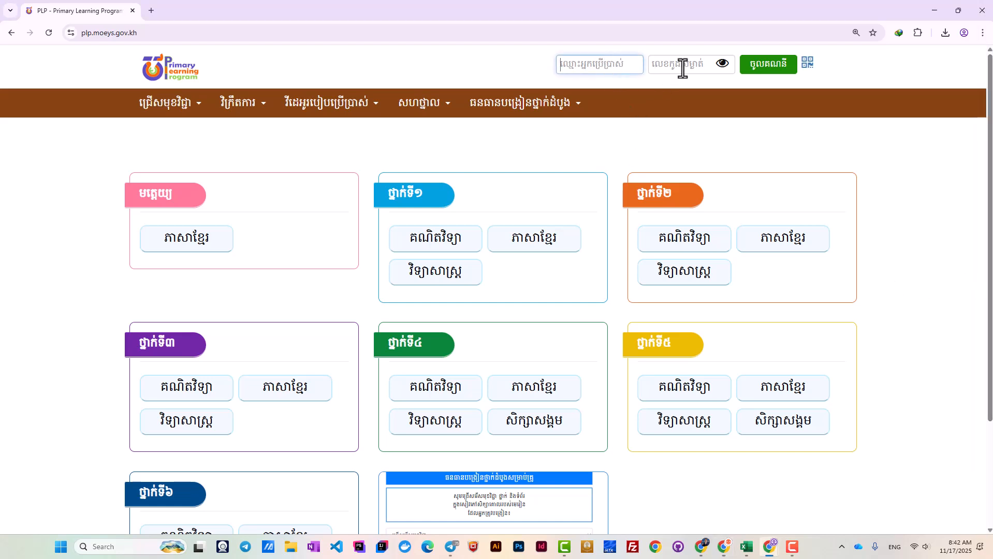
{"action": "left_click", "coordinate": [684, 67]}
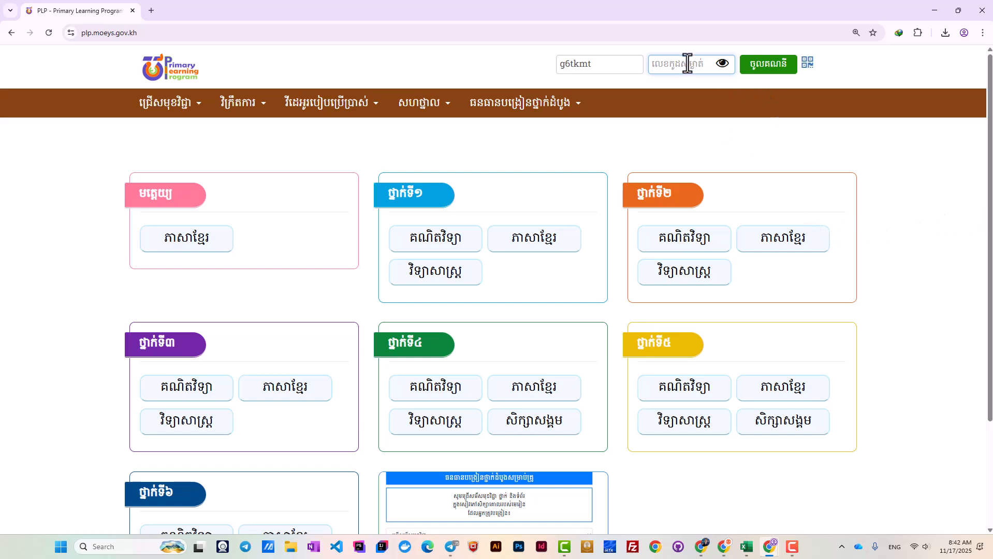
{"action": "key", "text": "ctrl+v"}
{"action": "left_click", "coordinate": [775, 70]}
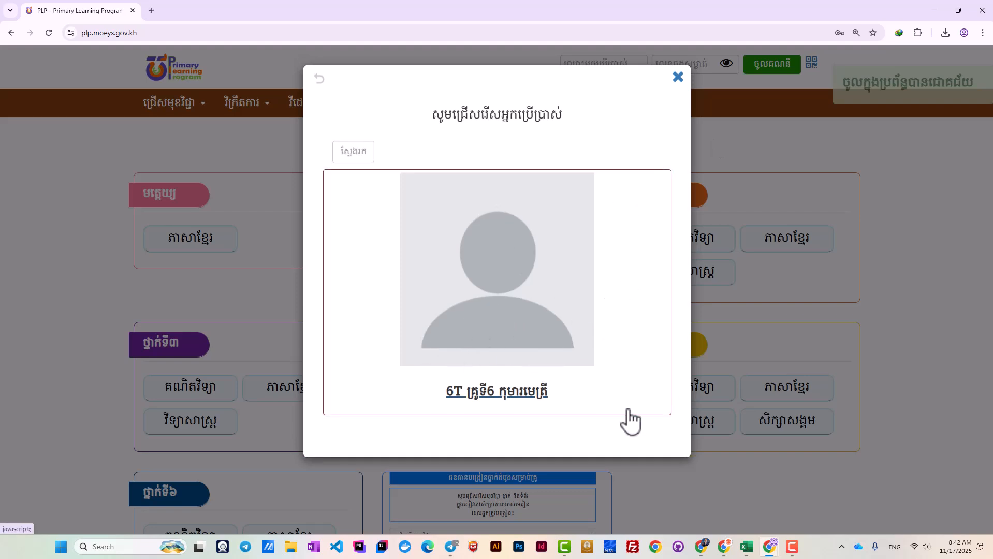
Select the teacher profile and submit its password to finish signing in.
{"action": "left_click", "coordinate": [520, 317]}
{"action": "key", "text": "alt+Tab"}
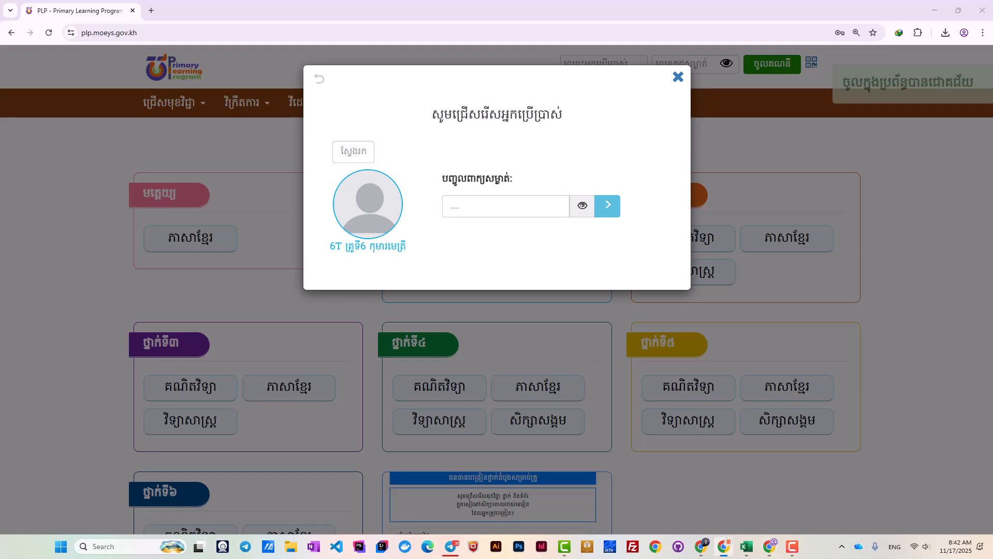
{"action": "left_click", "coordinate": [510, 205]}
{"action": "key", "text": "ctrl+v"}
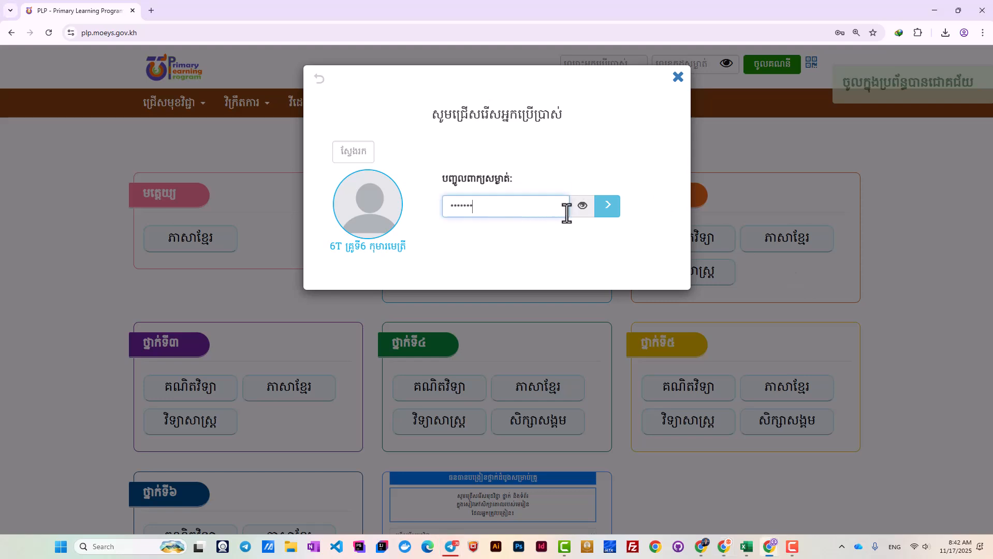
{"action": "left_click", "coordinate": [609, 212]}
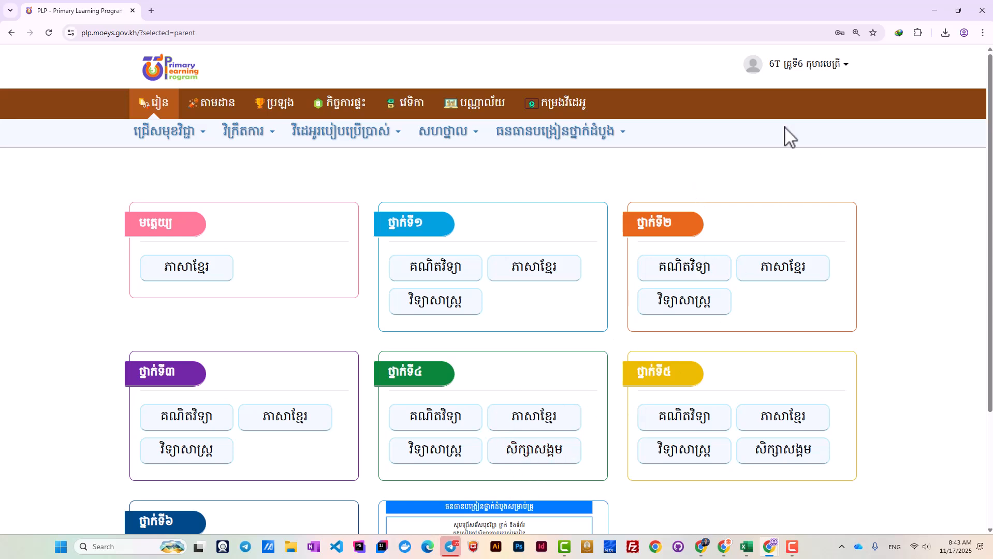
From My Account's Import student page, download the 'sample improt child (1).xlsx' template.
{"action": "left_click", "coordinate": [796, 72]}
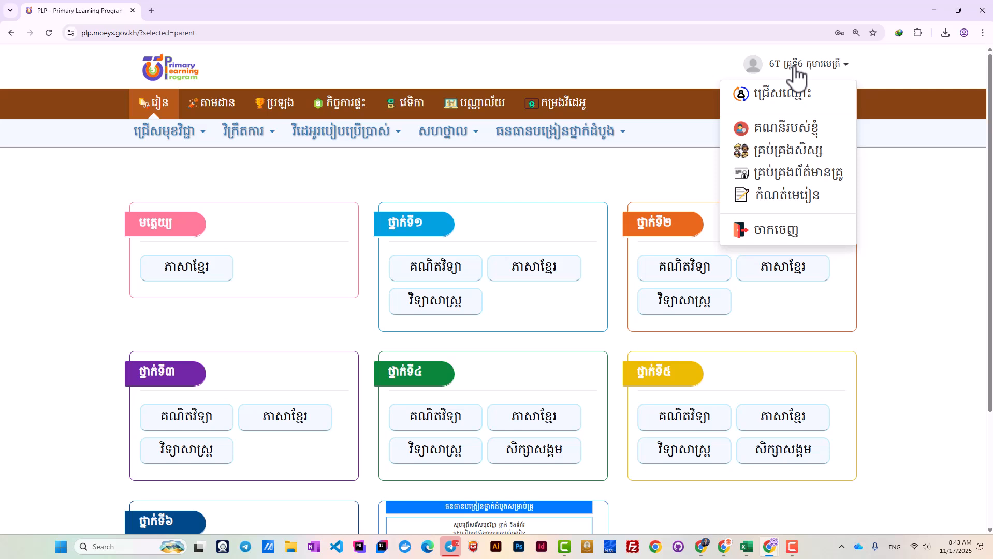
{"action": "left_click", "coordinate": [787, 136]}
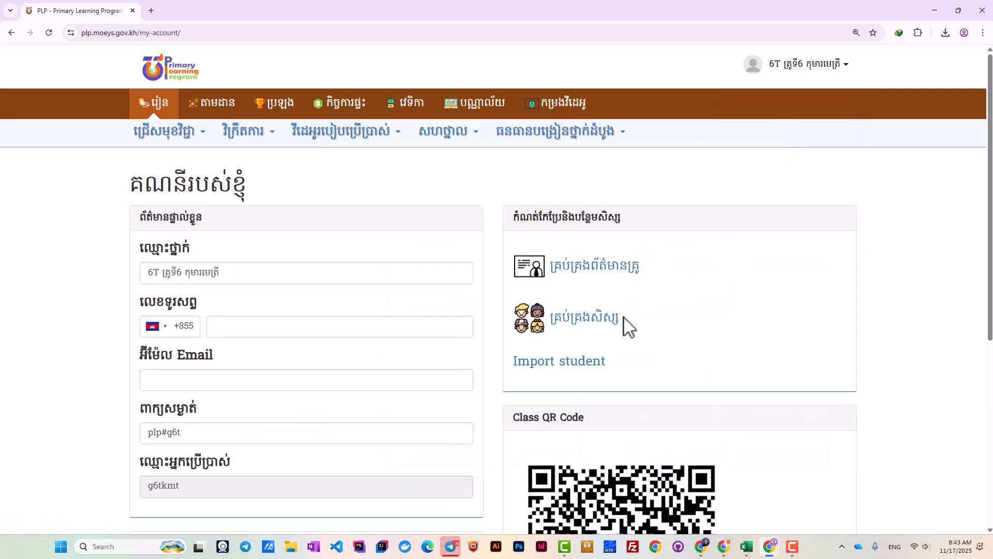
{"action": "left_click", "coordinate": [555, 371]}
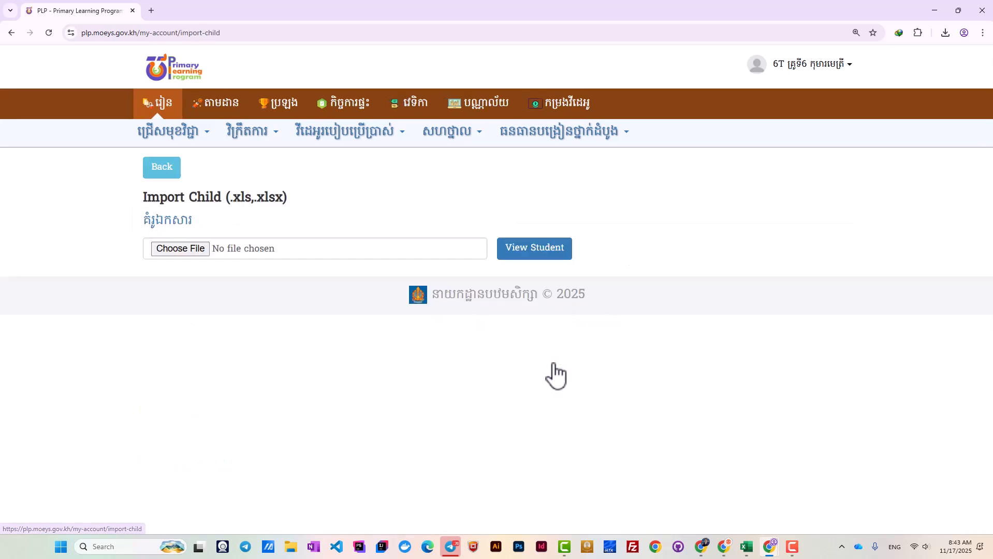
{"action": "left_click", "coordinate": [170, 228]}
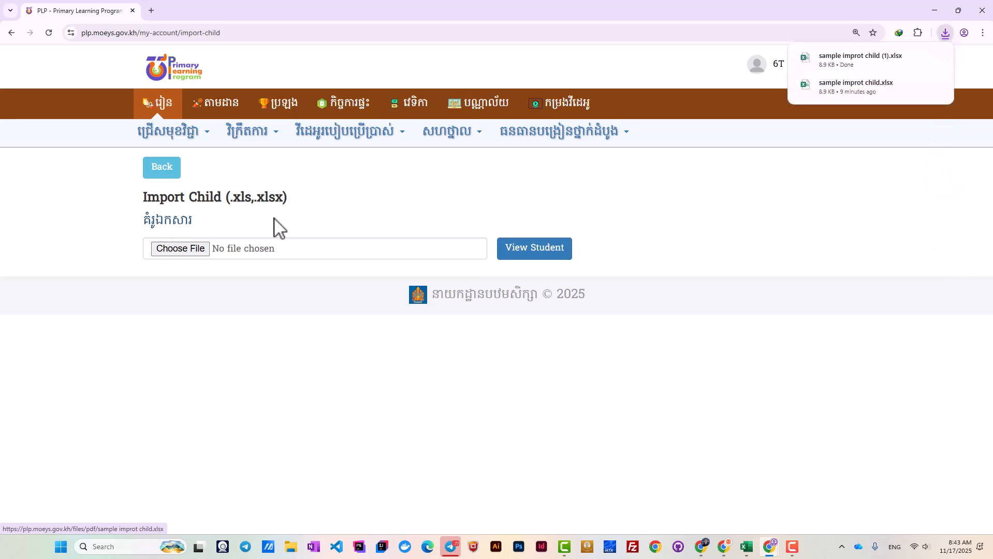
Open 'sample improt child (1).xlsx' from the Downloads folder in Excel.
{"action": "left_click", "coordinate": [918, 58]}
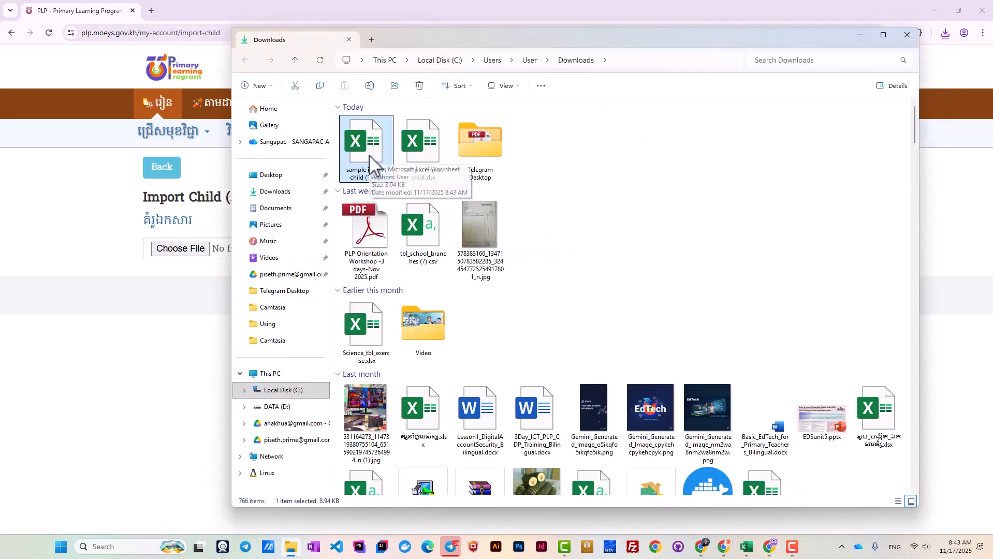
{"action": "double_click", "coordinate": [372, 155]}
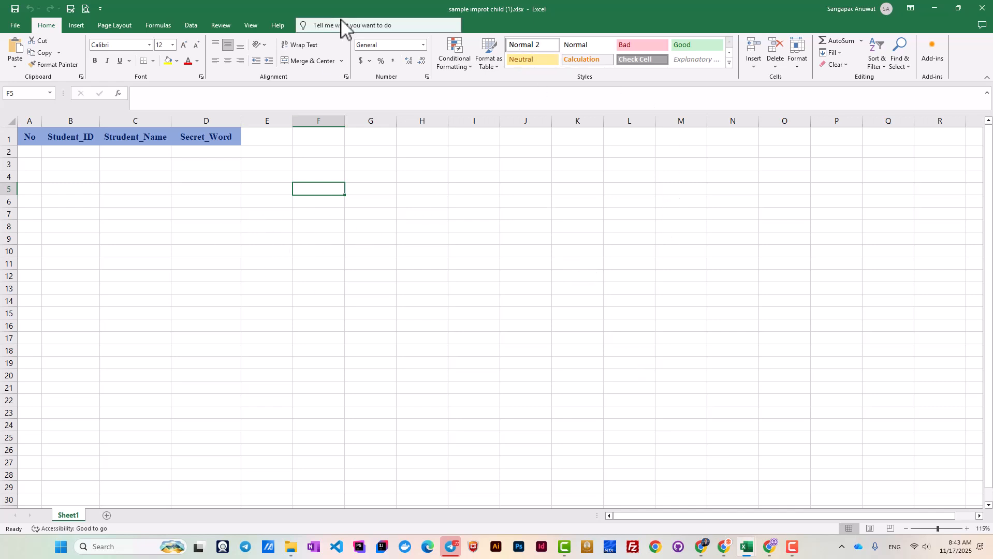
Inspect the empty No and Student_ID columns by selecting ranges down rows 2–25.
{"action": "left_click_drag", "start_coordinate": [401, 1], "coordinate": [461, 0]}
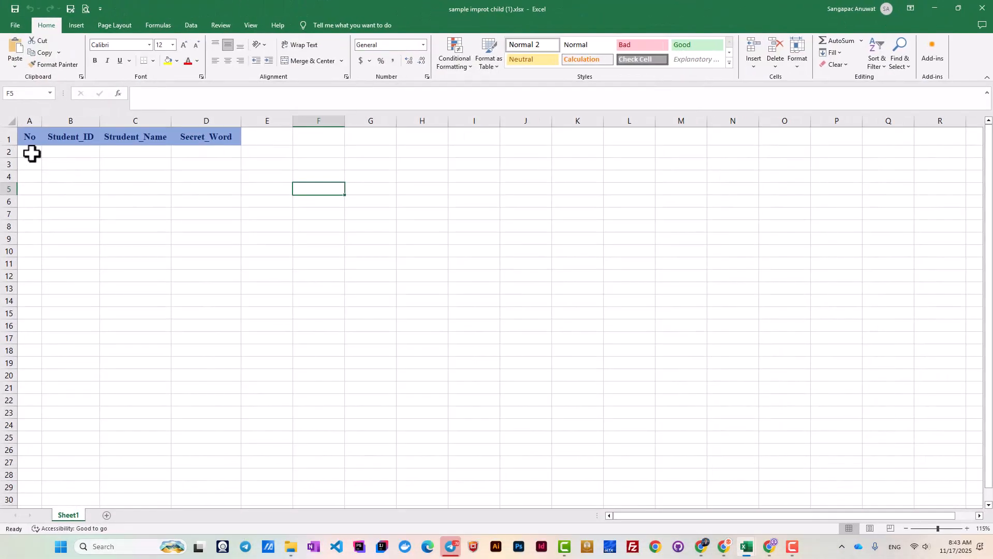
{"action": "left_click_drag", "start_coordinate": [31, 154], "coordinate": [30, 413]}
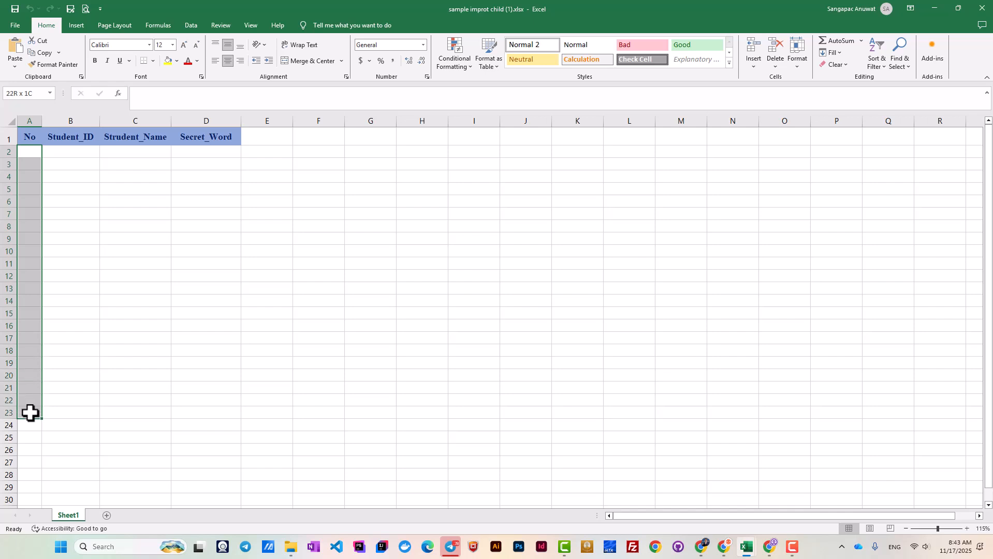
{"action": "left_click_drag", "start_coordinate": [31, 150], "coordinate": [29, 443]}
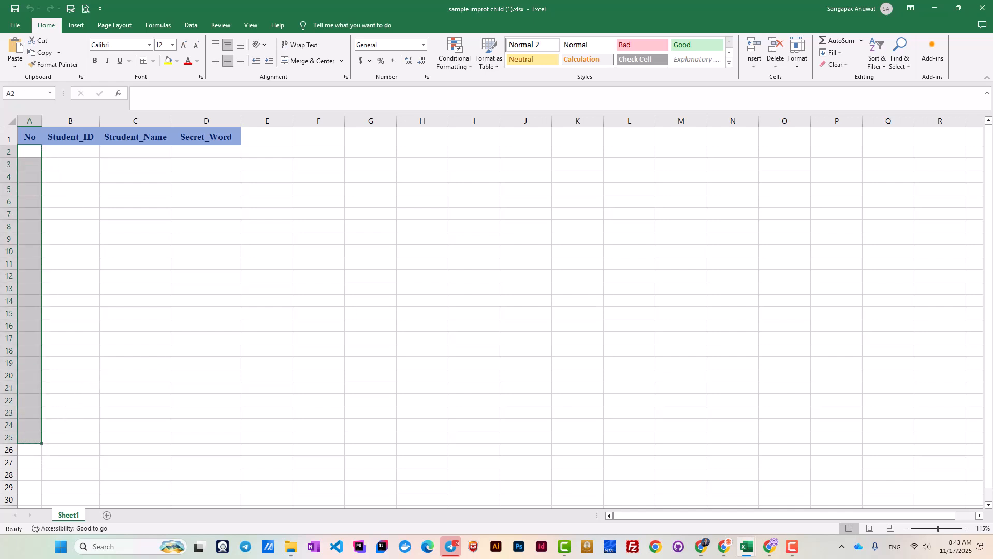
{"action": "key", "text": "F10"}
{"action": "left_click_drag", "start_coordinate": [69, 136], "coordinate": [73, 315]}
{"action": "left_click", "coordinate": [56, 197]}
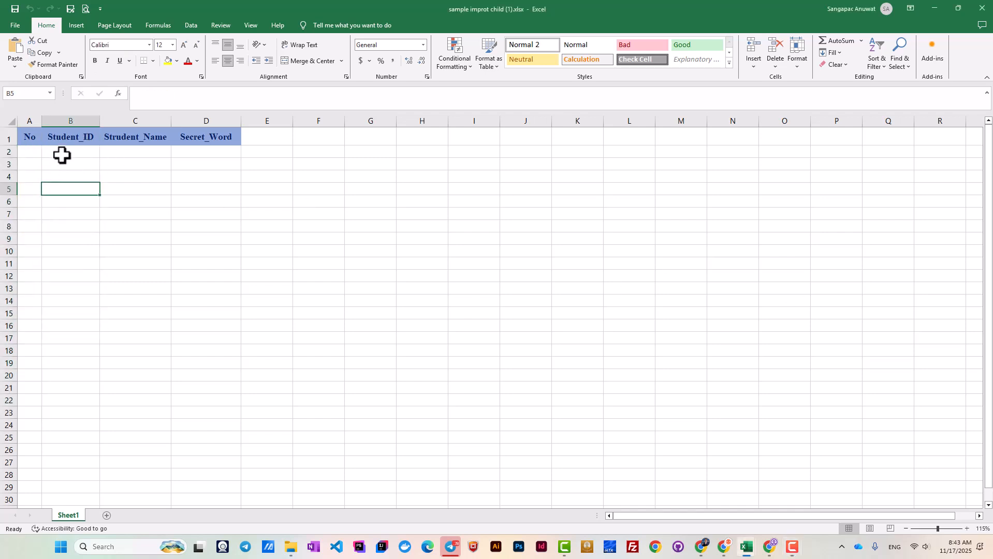
{"action": "left_click_drag", "start_coordinate": [62, 152], "coordinate": [83, 314]}
Select the empty Student_Name and Secret_Word ranges, then switch to the Khmer class list.
{"action": "left_click", "coordinate": [152, 152]}
{"action": "left_click_drag", "start_coordinate": [152, 152], "coordinate": [158, 352]}
{"action": "left_click", "coordinate": [142, 155]}
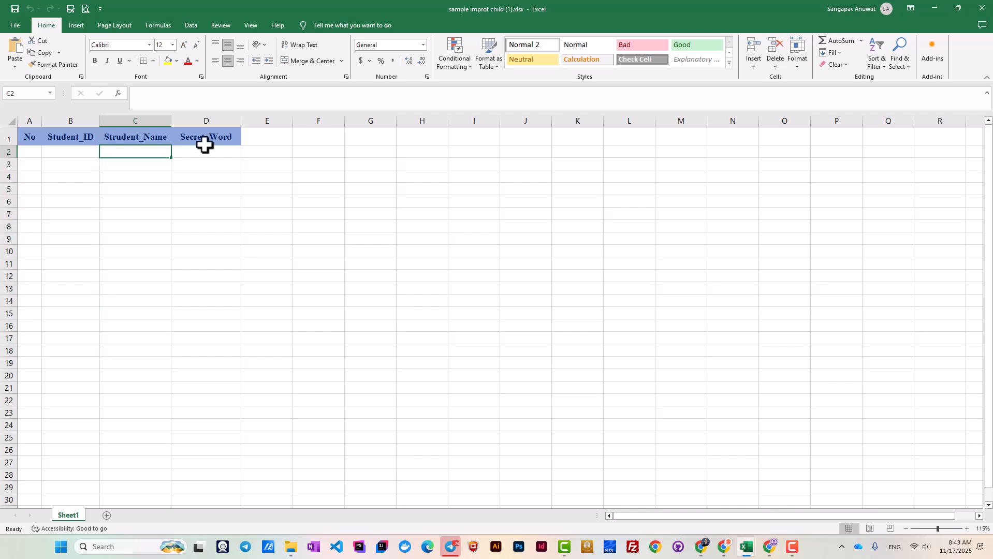
{"action": "left_click", "coordinate": [205, 139]}
{"action": "left_click_drag", "start_coordinate": [207, 152], "coordinate": [229, 362]}
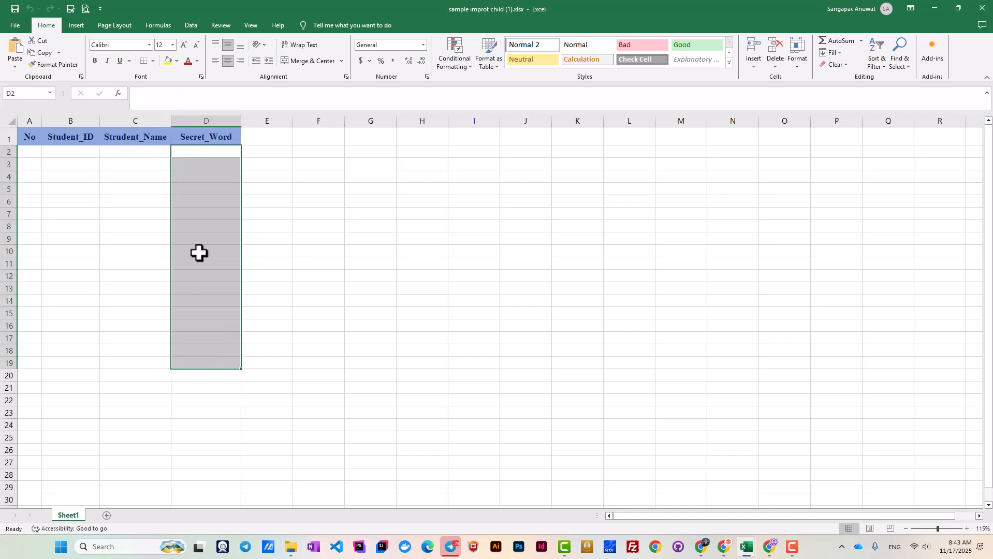
{"action": "left_click_drag", "start_coordinate": [211, 154], "coordinate": [240, 402]}
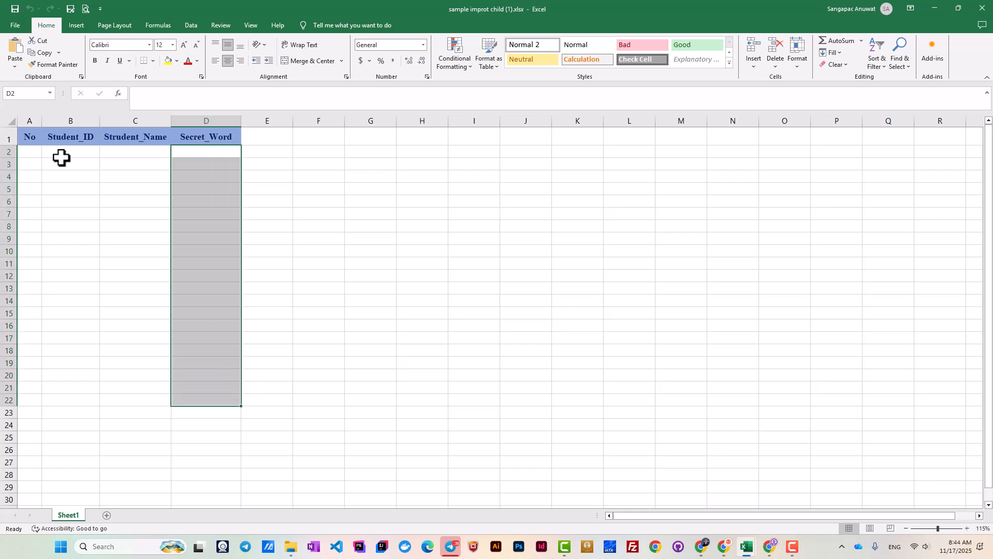
{"action": "left_click", "coordinate": [232, 238]}
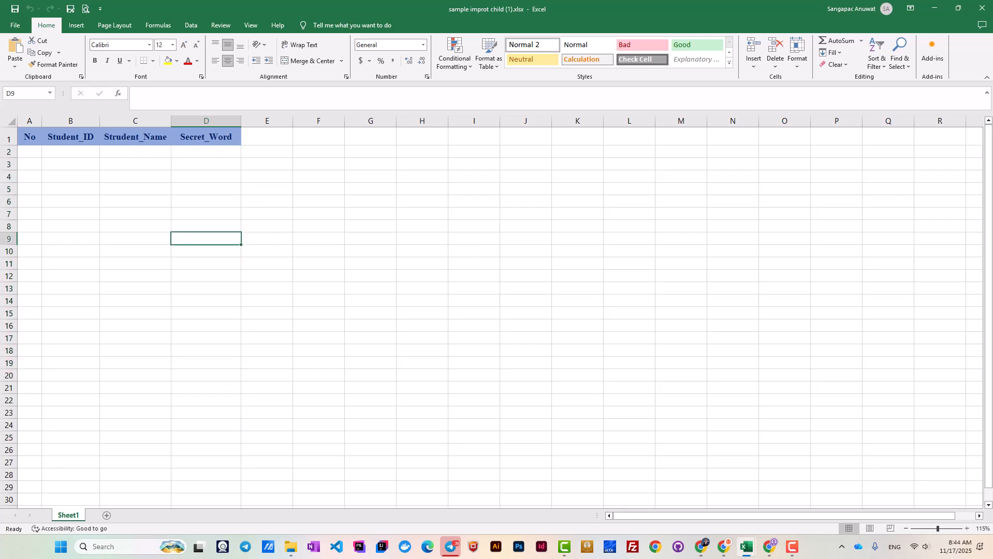
{"action": "key", "text": "alt+Tab"}
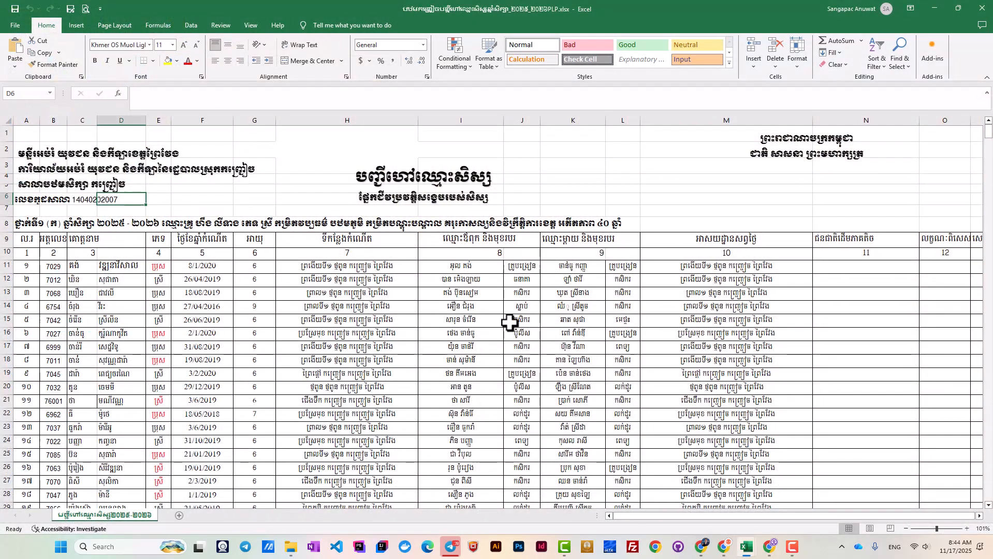
{"action": "scroll", "coordinate": [278, 342], "scroll_direction": "down", "scroll_amount": 2}
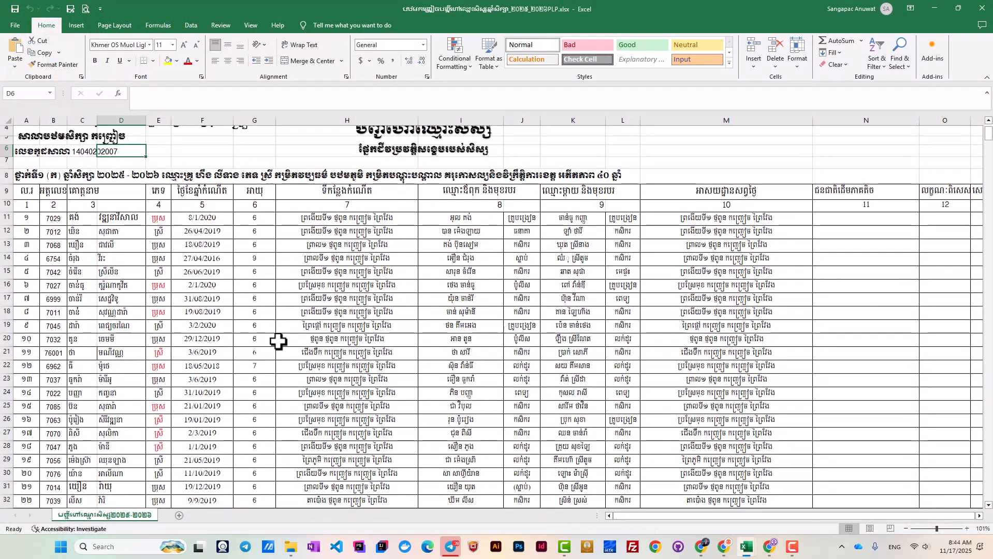
{"action": "scroll", "coordinate": [278, 342], "scroll_direction": "down", "scroll_amount": 7}
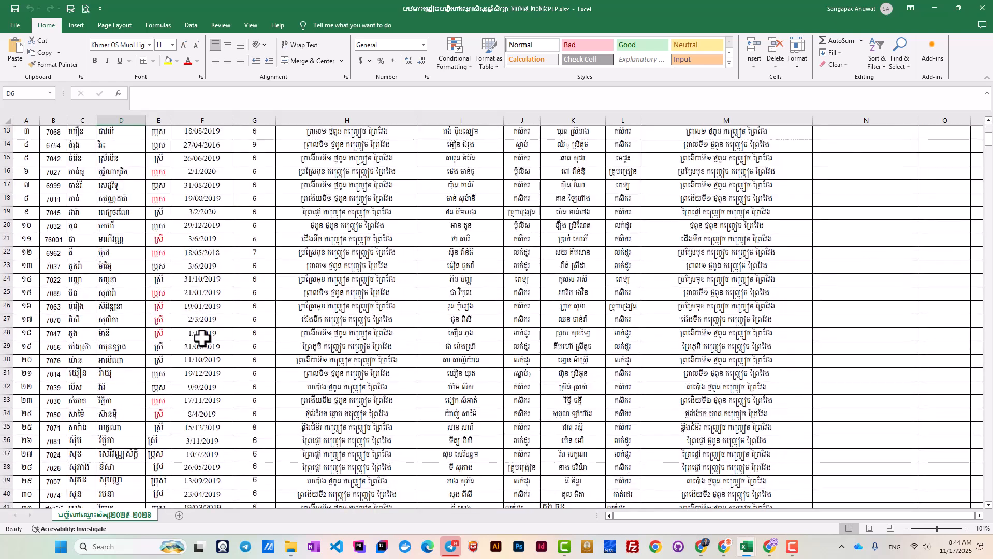
{"action": "scroll", "coordinate": [203, 339], "scroll_direction": "up", "scroll_amount": 1}
{"action": "left_click_drag", "start_coordinate": [26, 377], "coordinate": [177, 377]}
{"action": "scroll", "coordinate": [160, 363], "scroll_direction": "up", "scroll_amount": 7}
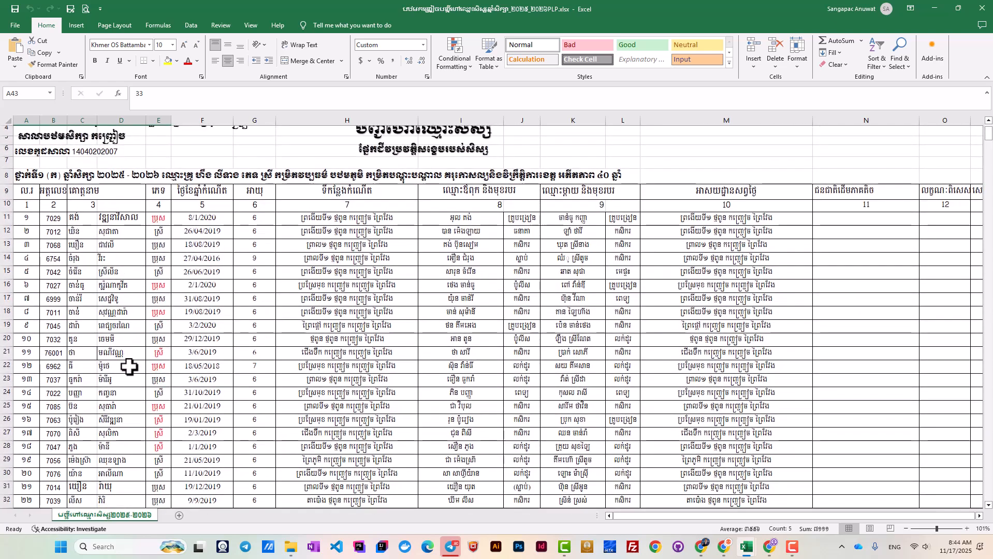
{"action": "scroll", "coordinate": [129, 366], "scroll_direction": "down", "scroll_amount": 6}
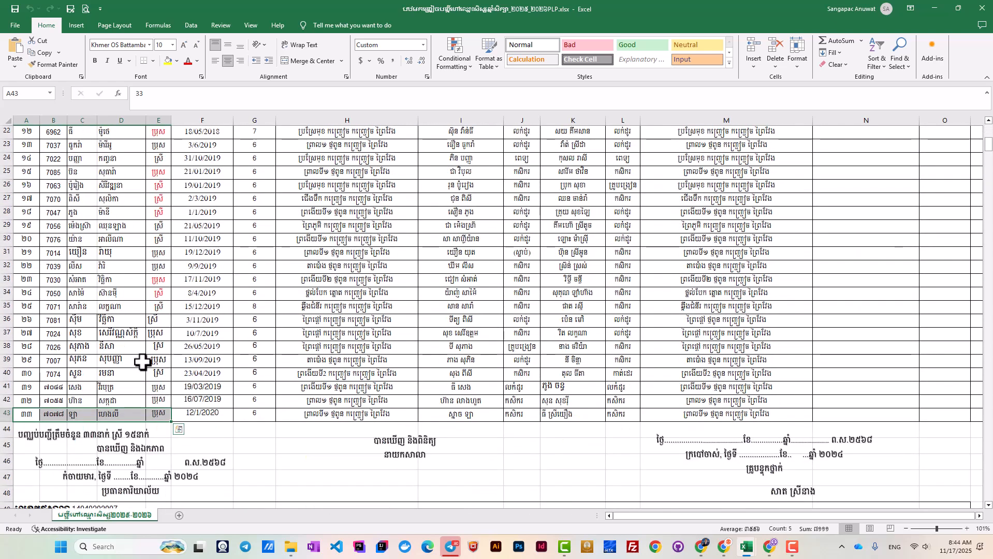
{"action": "scroll", "coordinate": [142, 363], "scroll_direction": "up", "scroll_amount": 5}
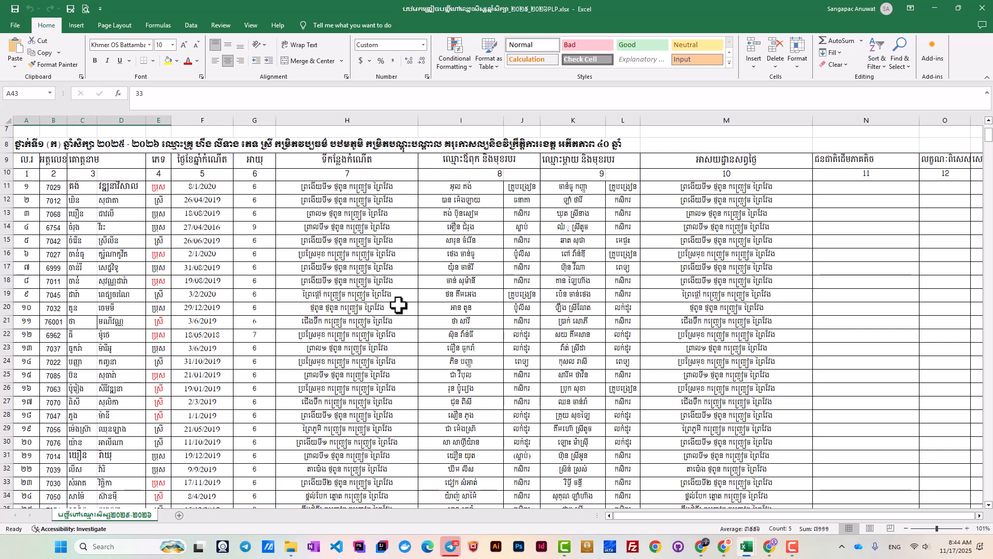
{"action": "scroll", "coordinate": [243, 317], "scroll_direction": "down", "scroll_amount": 5}
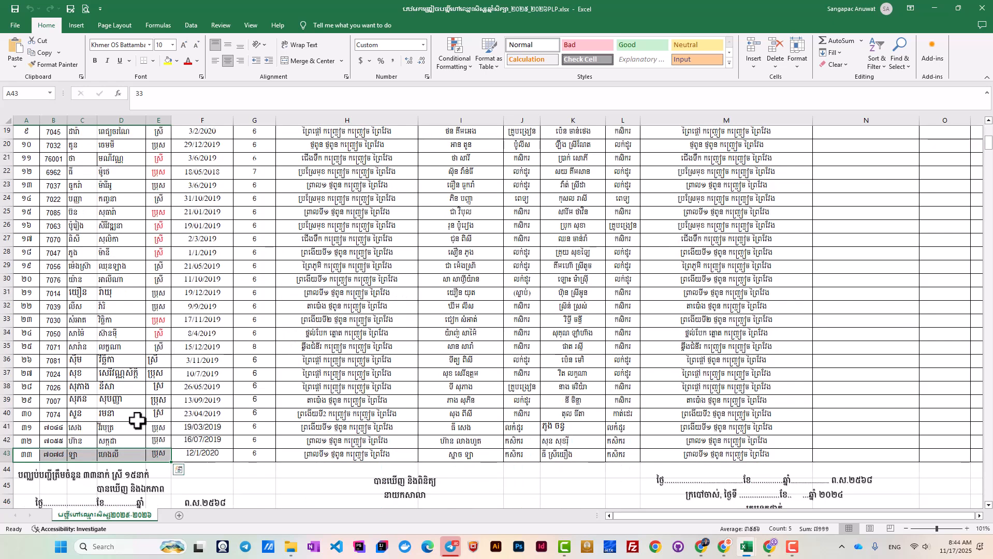
{"action": "scroll", "coordinate": [77, 417], "scroll_direction": "up", "scroll_amount": 4}
{"action": "scroll", "coordinate": [82, 417], "scroll_direction": "up", "scroll_amount": 2}
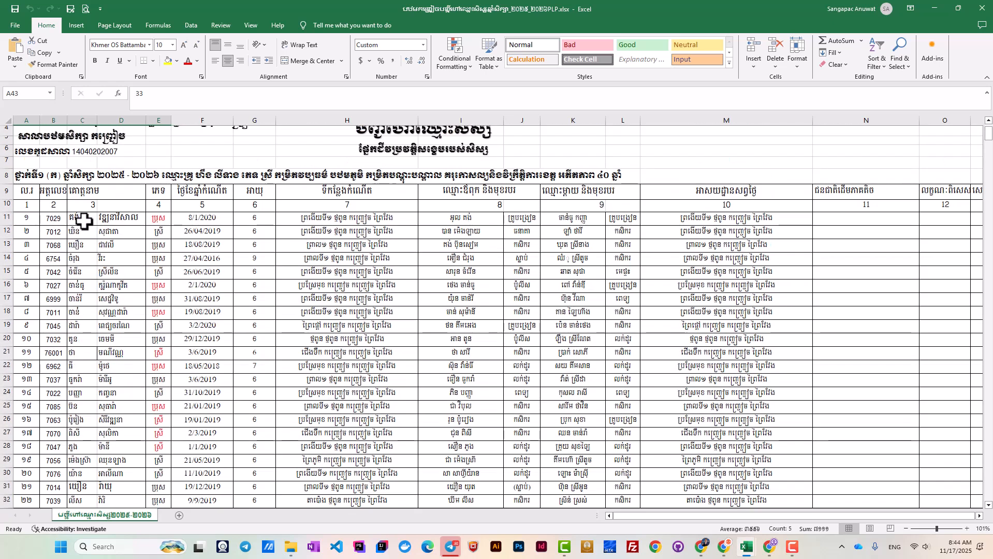
{"action": "left_click_drag", "start_coordinate": [82, 218], "coordinate": [128, 407]}
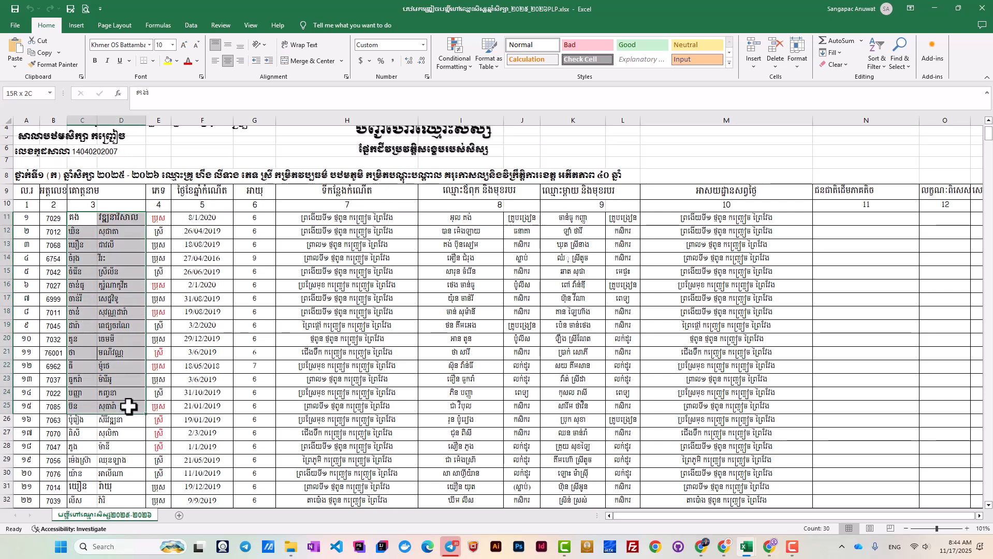
{"action": "left_click", "coordinate": [219, 298]}
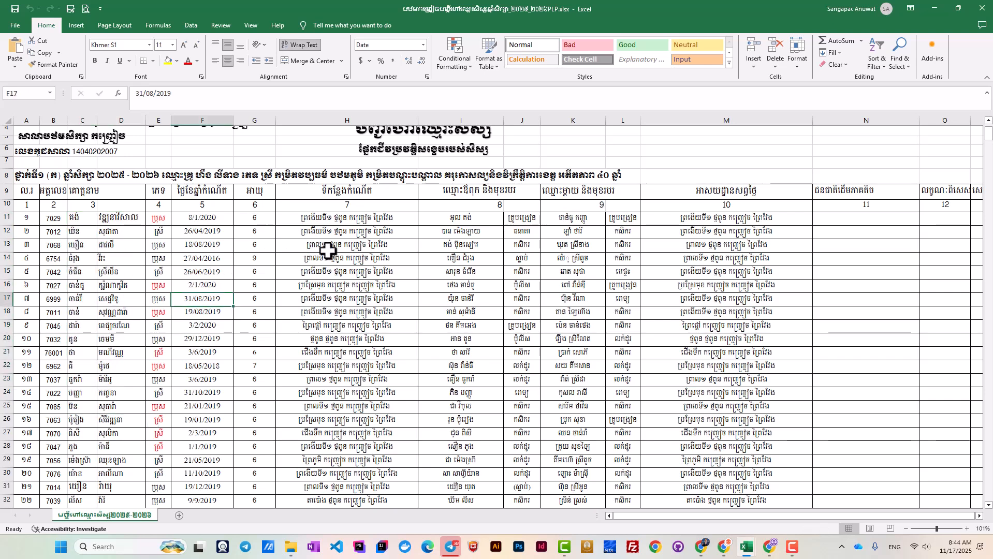
Insert a blank column E and enter =C11&" "&D11 in cell E11.
{"action": "left_click", "coordinate": [159, 118]}
{"action": "right_click", "coordinate": [159, 118]}
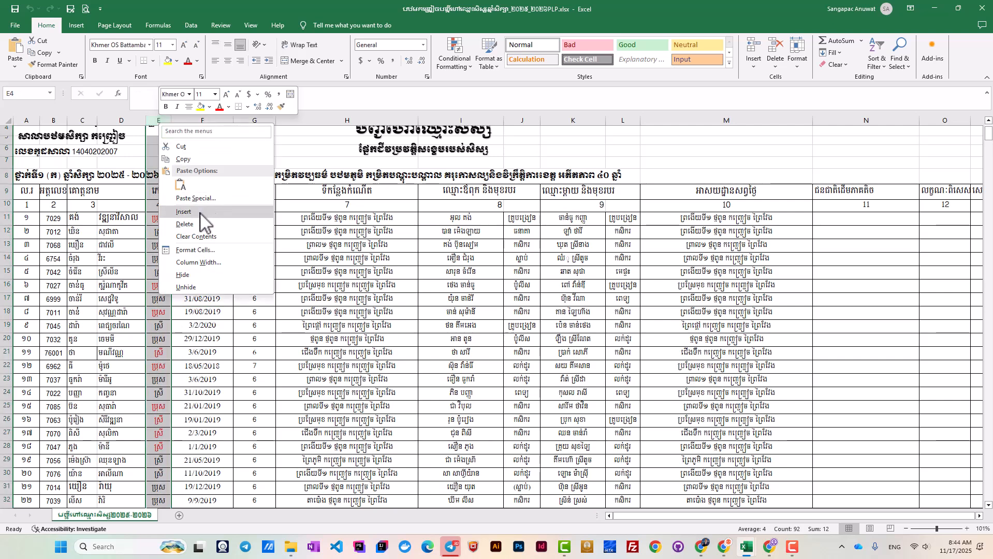
{"action": "left_click", "coordinate": [209, 226]}
{"action": "left_click", "coordinate": [178, 224]}
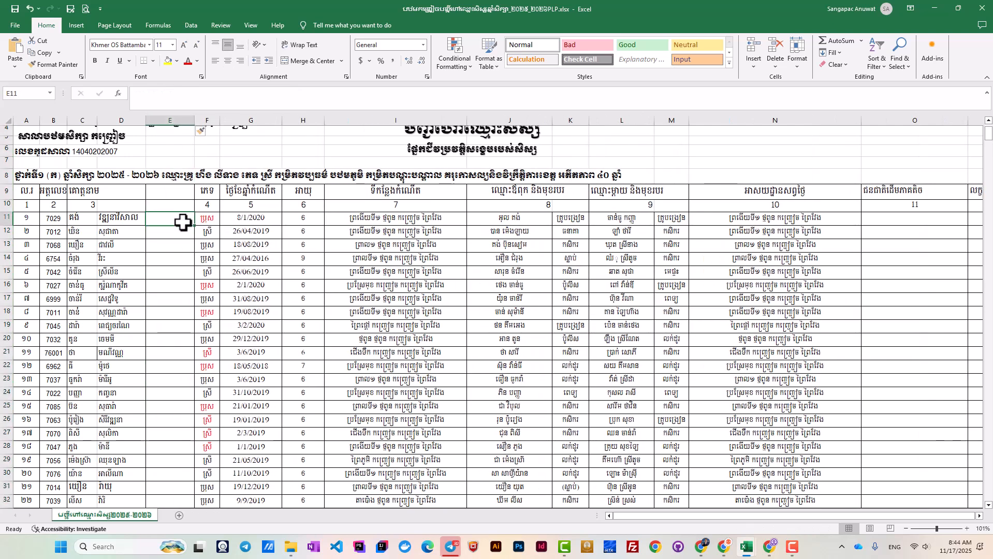
{"action": "type", "text": "="}
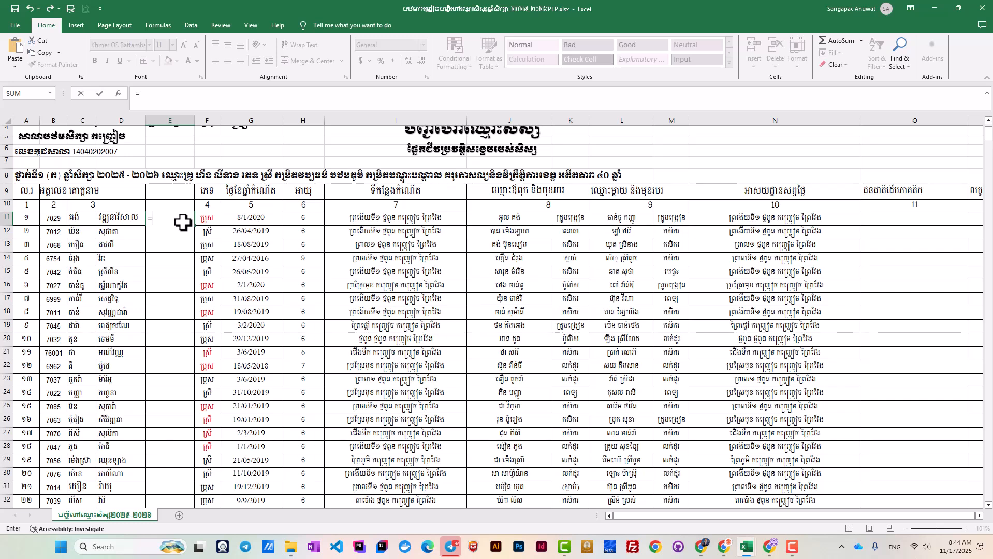
{"action": "left_click", "coordinate": [79, 223]}
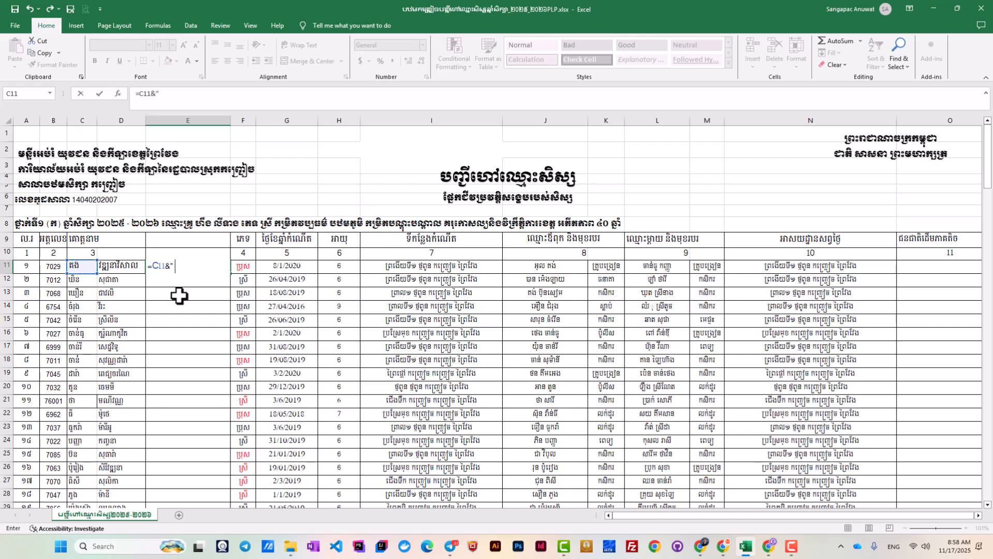
{"action": "left_click", "coordinate": [121, 265]}
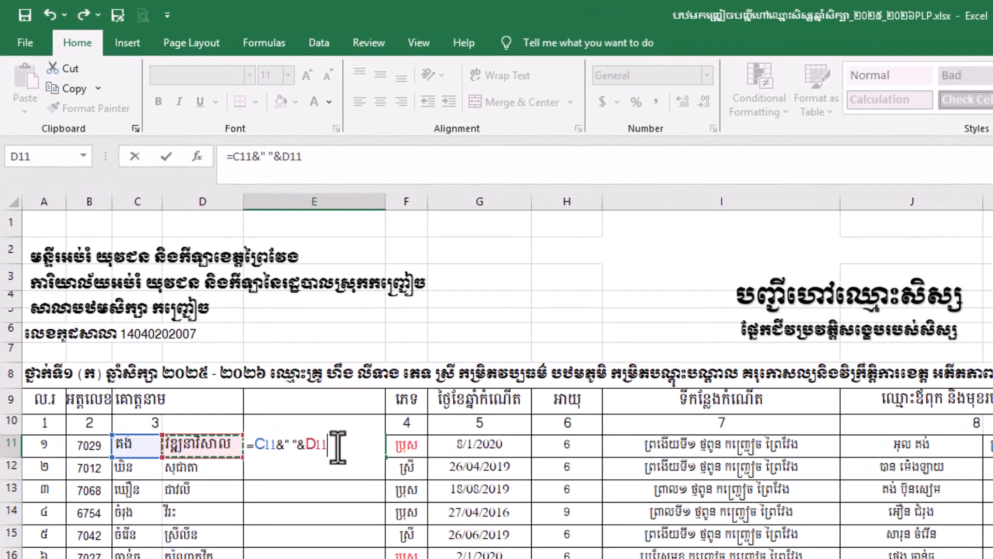
{"action": "key", "text": "Return"}
Fill the name-joining formula down column E for every student row.
{"action": "left_click", "coordinate": [342, 445]}
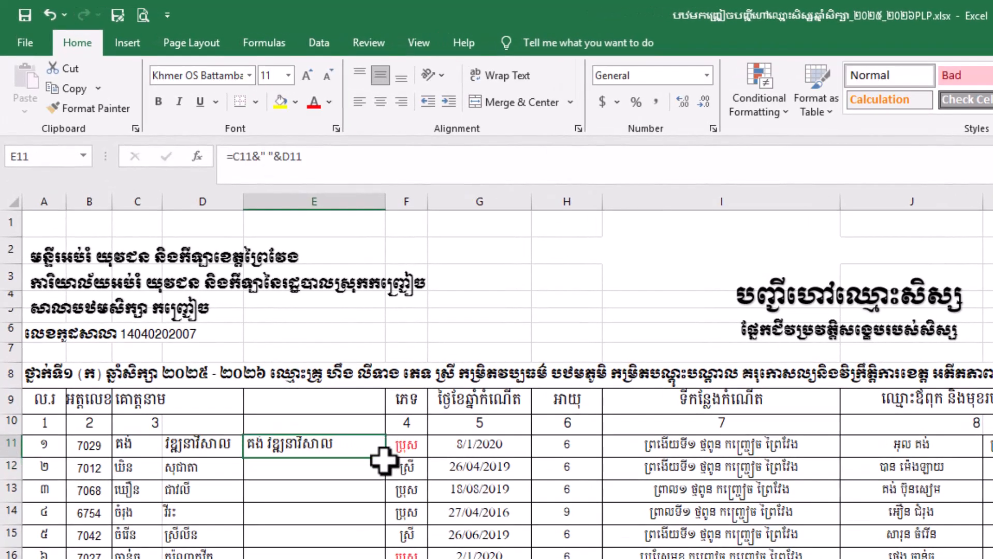
{"action": "left_click_drag", "start_coordinate": [386, 458], "coordinate": [383, 481]}
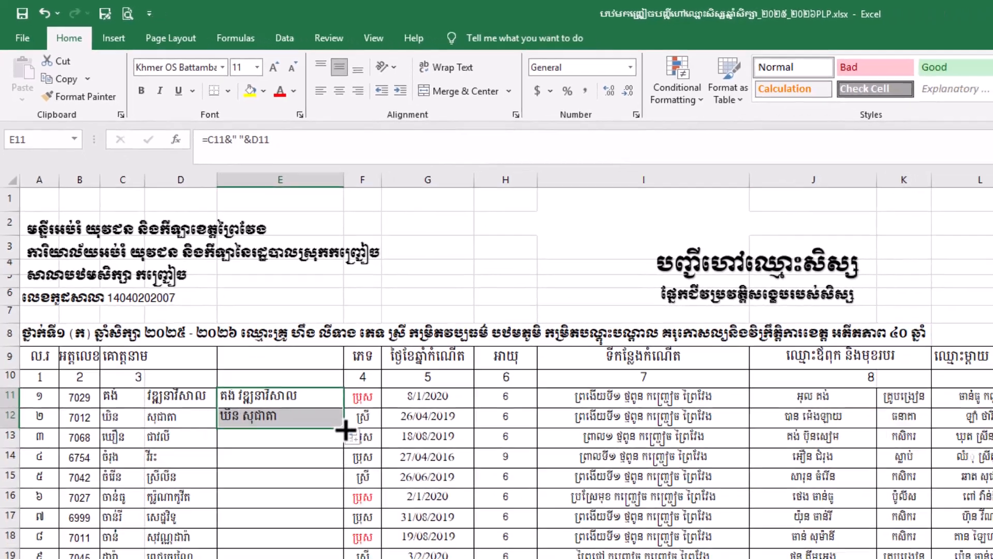
{"action": "double_click", "coordinate": [384, 479]}
{"action": "left_click", "coordinate": [481, 514]}
{"action": "left_click", "coordinate": [201, 269]}
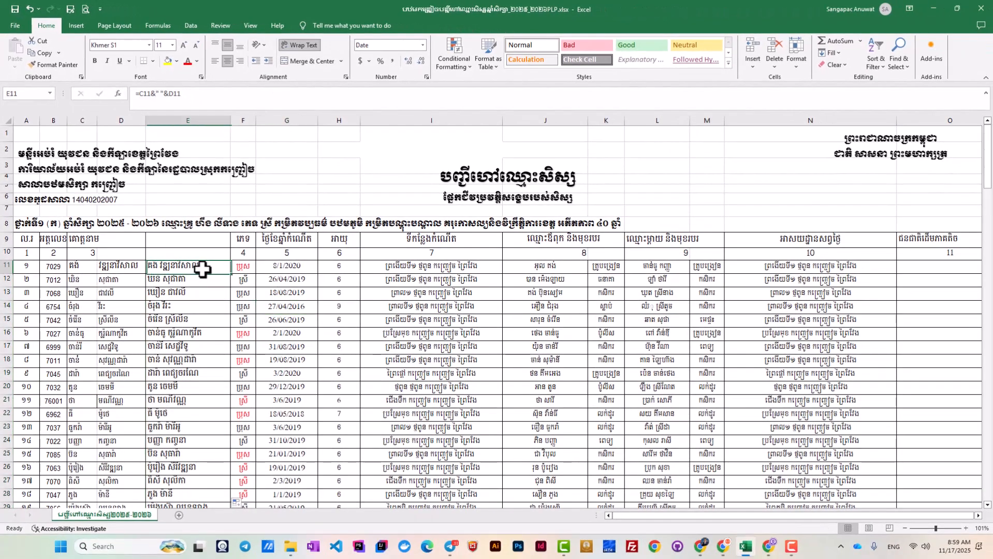
{"action": "scroll", "coordinate": [203, 265], "scroll_direction": "down", "scroll_amount": 2}
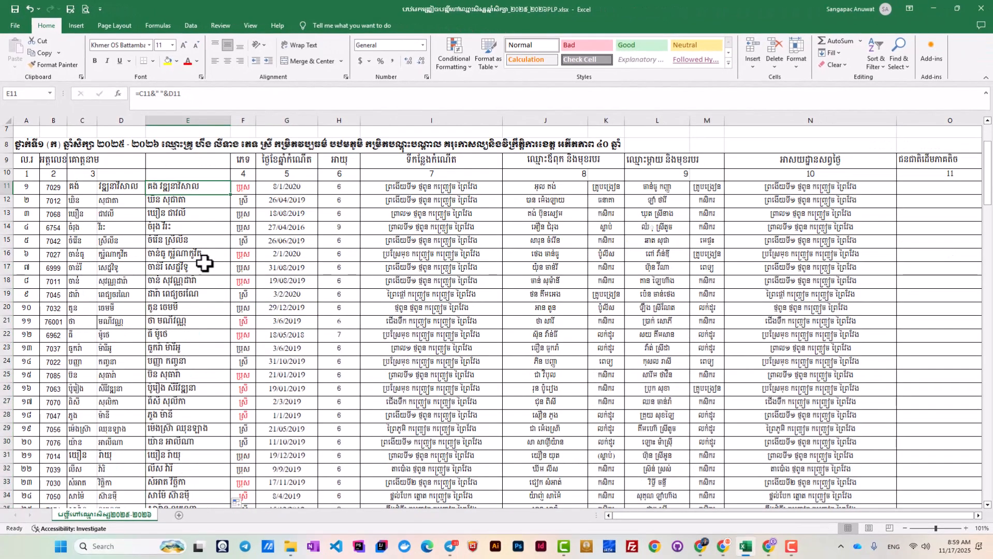
Copy joined names E11:E43, paste them as values at template cell C2, then return to the class list.
{"action": "left_click_drag", "start_coordinate": [200, 187], "coordinate": [197, 482]}
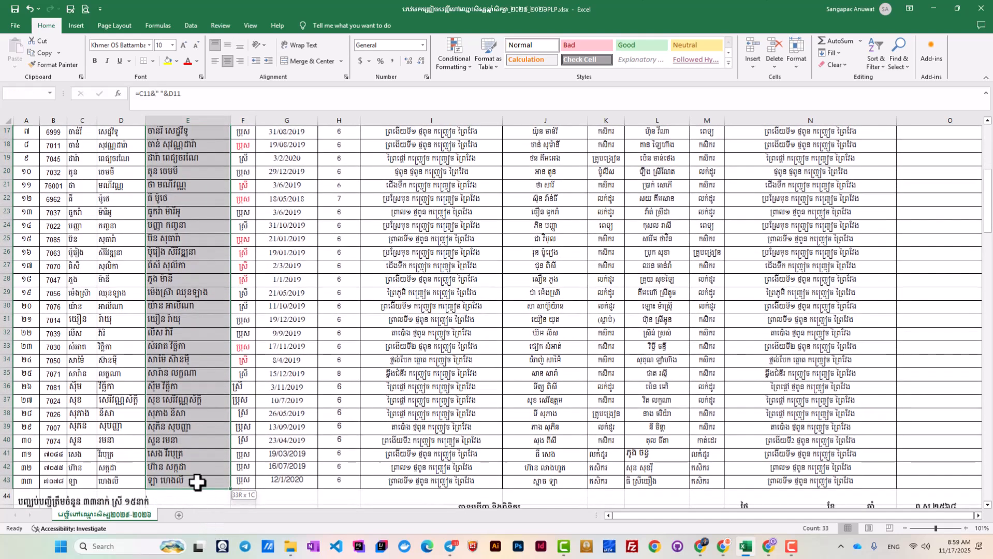
{"action": "key", "text": "ctrl+c"}
{"action": "key", "text": "alt+Tab"}
{"action": "left_click", "coordinate": [129, 151]}
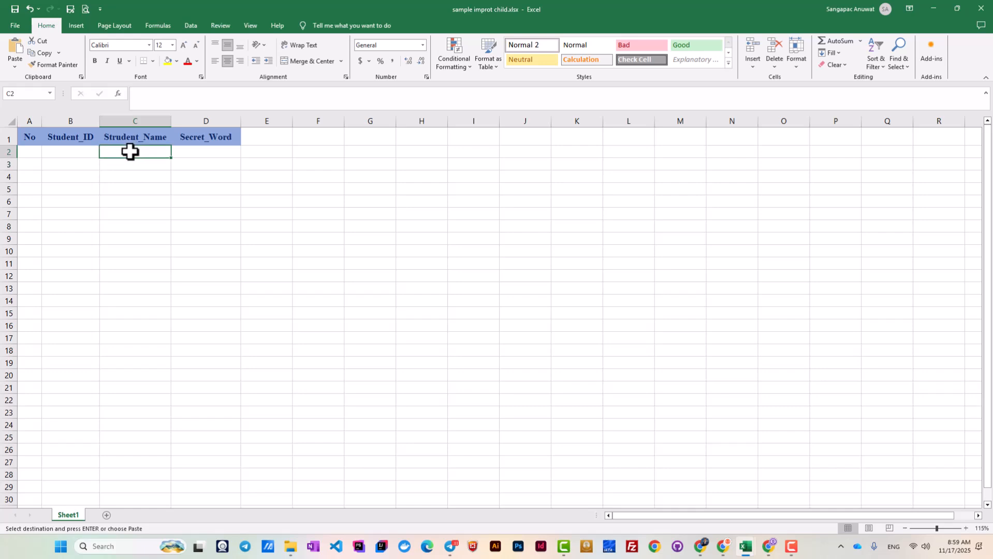
{"action": "right_click", "coordinate": [127, 152]}
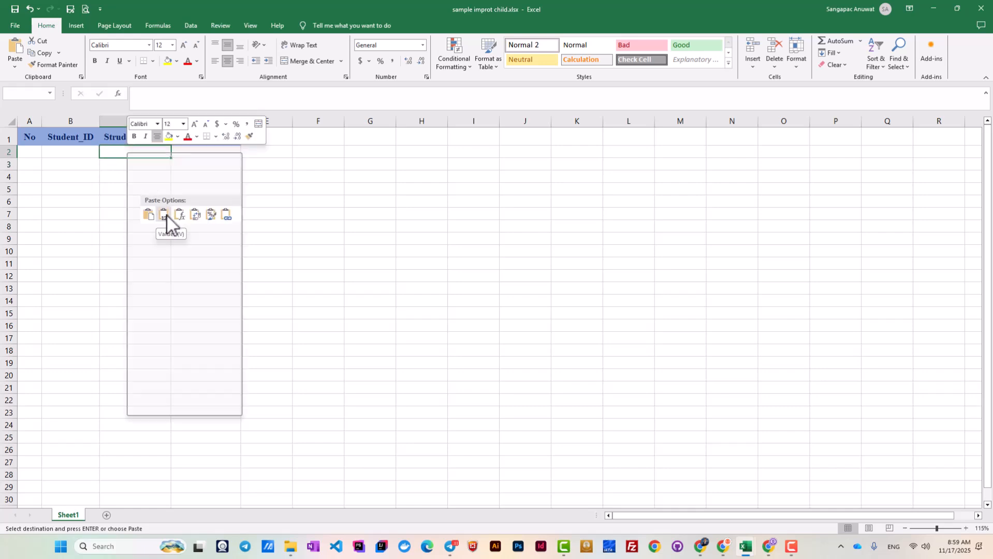
{"action": "left_click", "coordinate": [164, 215]}
{"action": "left_click", "coordinate": [215, 60]}
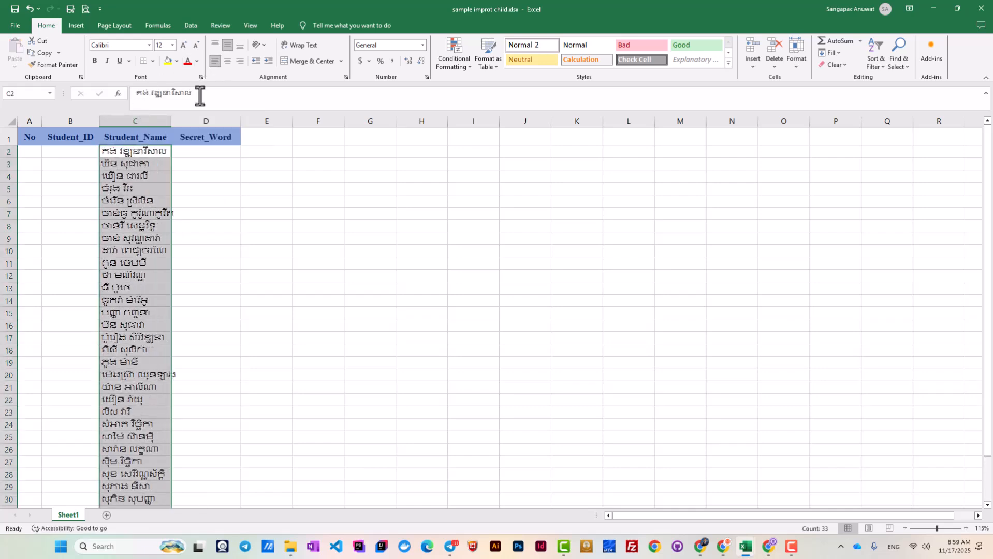
{"action": "left_click", "coordinate": [155, 176]}
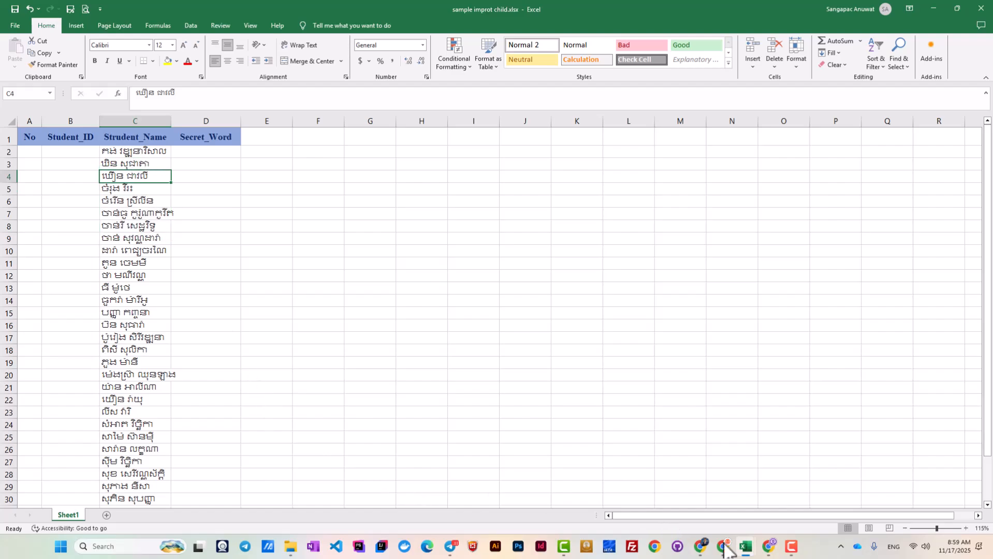
{"action": "mouse_move", "coordinate": [746, 547]}
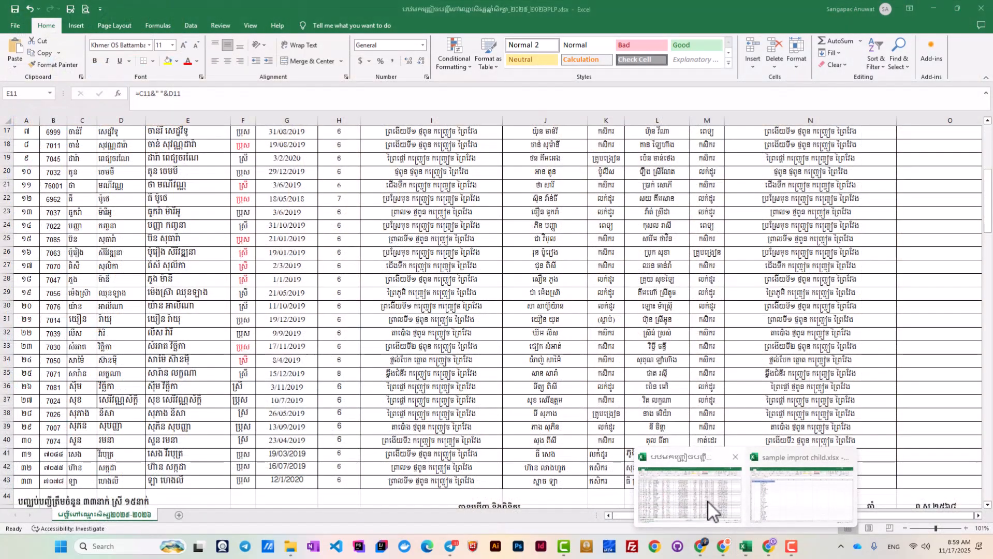
{"action": "left_click", "coordinate": [709, 501]}
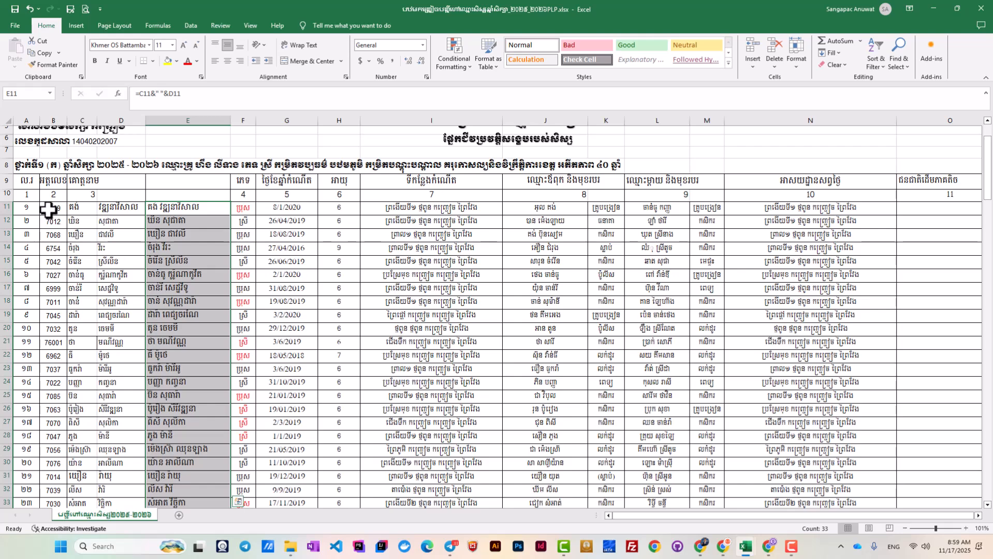
Paste student IDs from B11:B43 as values under Student_ID starting at template cell B2.
{"action": "left_click_drag", "start_coordinate": [50, 208], "coordinate": [61, 487]}
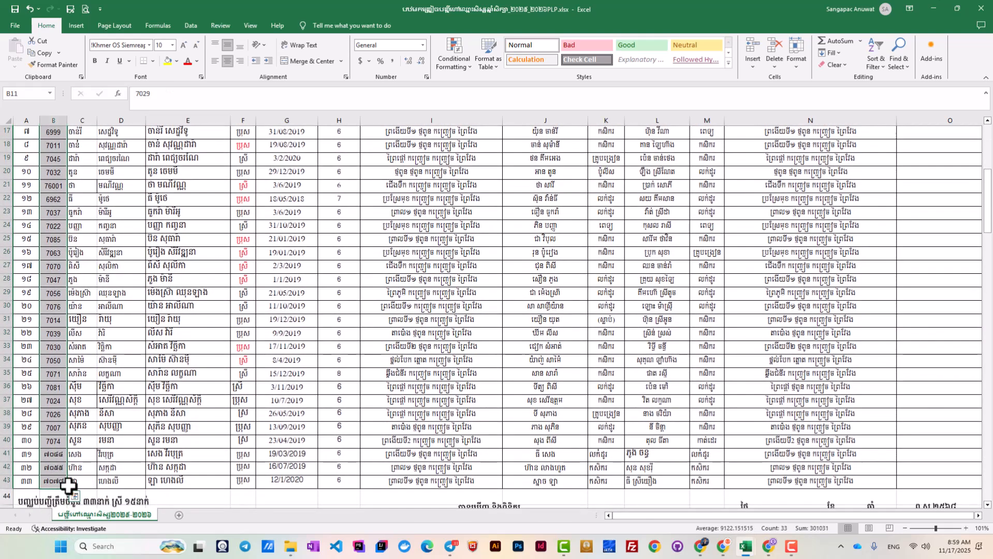
{"action": "key", "text": "ctrl+c"}
{"action": "left_click", "coordinate": [934, 8]}
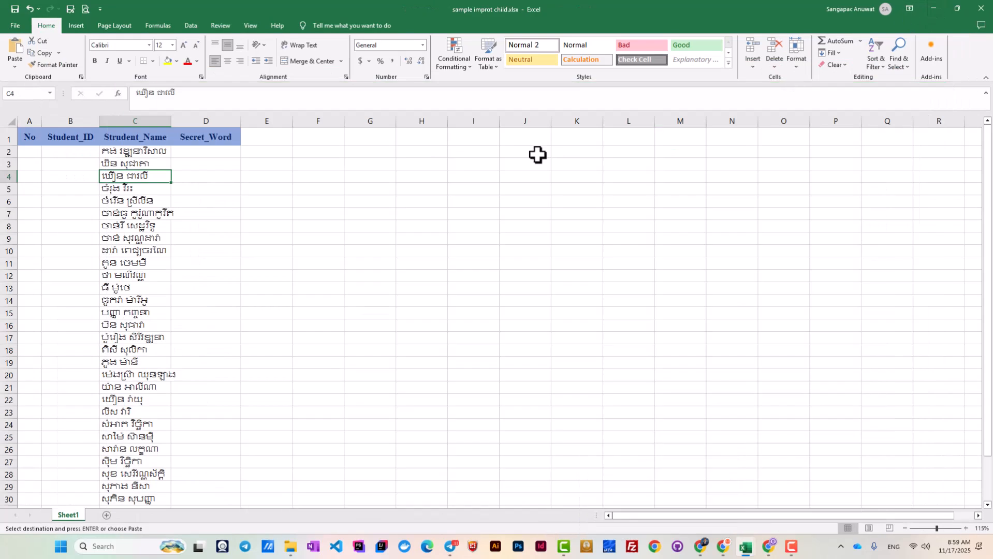
{"action": "left_click", "coordinate": [73, 151]}
{"action": "right_click", "coordinate": [73, 150]}
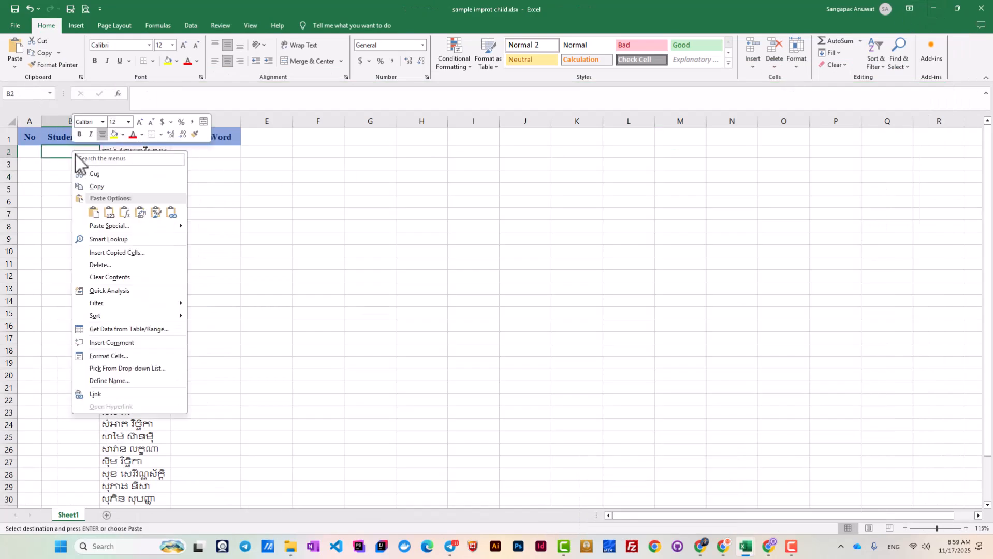
{"action": "left_click", "coordinate": [110, 212]}
{"action": "scroll", "coordinate": [127, 304], "scroll_direction": "down", "scroll_amount": 4}
{"action": "scroll", "coordinate": [117, 309], "scroll_direction": "up", "scroll_amount": 4}
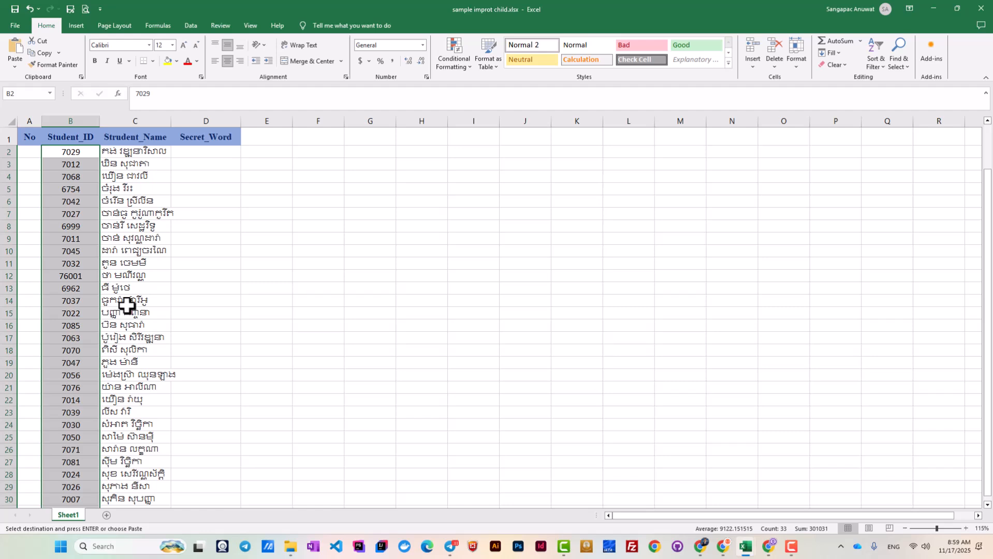
Number the No column 1 to 33 by entering 1 and 2 and filling down.
{"action": "left_click", "coordinate": [30, 153]}
{"action": "type", "text": "1"}
{"action": "key", "text": "Return"}
{"action": "type", "text": "2"}
{"action": "key", "text": "Return"}
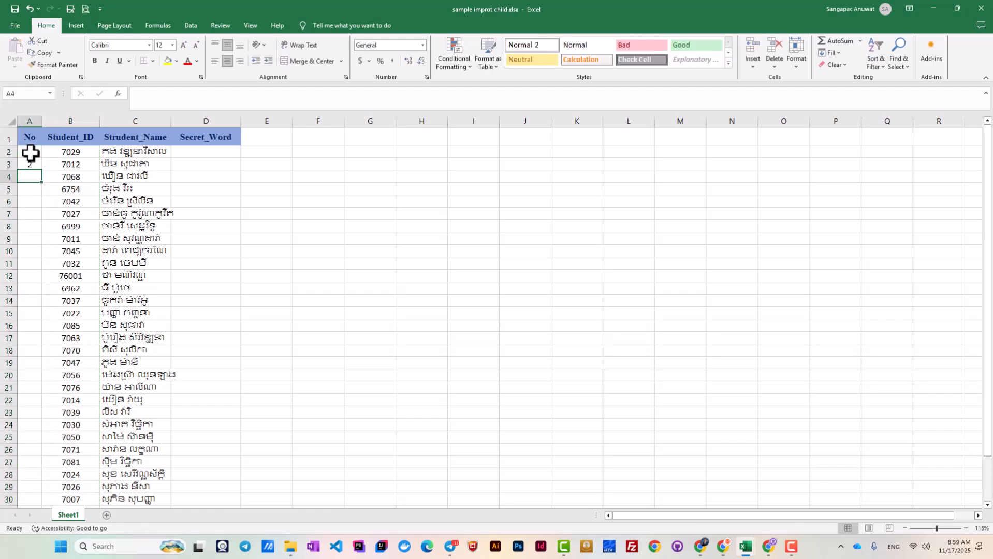
{"action": "left_click_drag", "start_coordinate": [27, 152], "coordinate": [28, 164]}
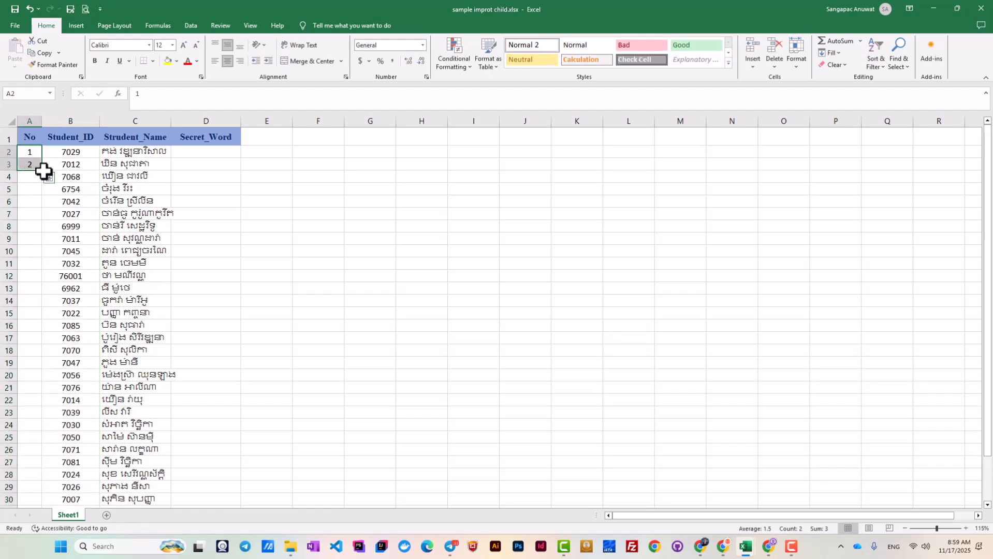
{"action": "double_click", "coordinate": [43, 173]}
{"action": "left_click", "coordinate": [232, 202]}
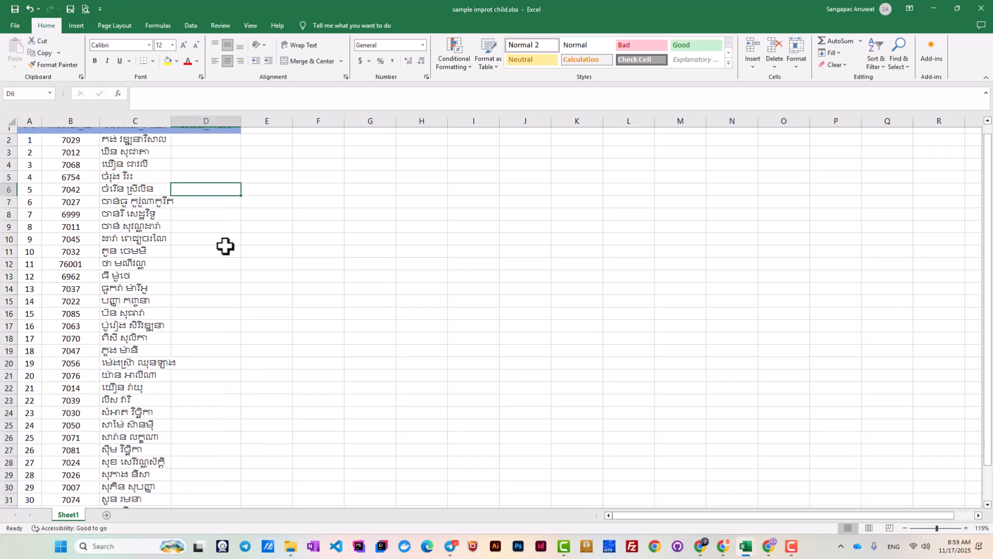
{"action": "scroll", "coordinate": [226, 246], "scroll_direction": "down", "scroll_amount": 4}
{"action": "scroll", "coordinate": [226, 247], "scroll_direction": "up", "scroll_amount": 4}
{"action": "key", "text": "ctrl+z"}
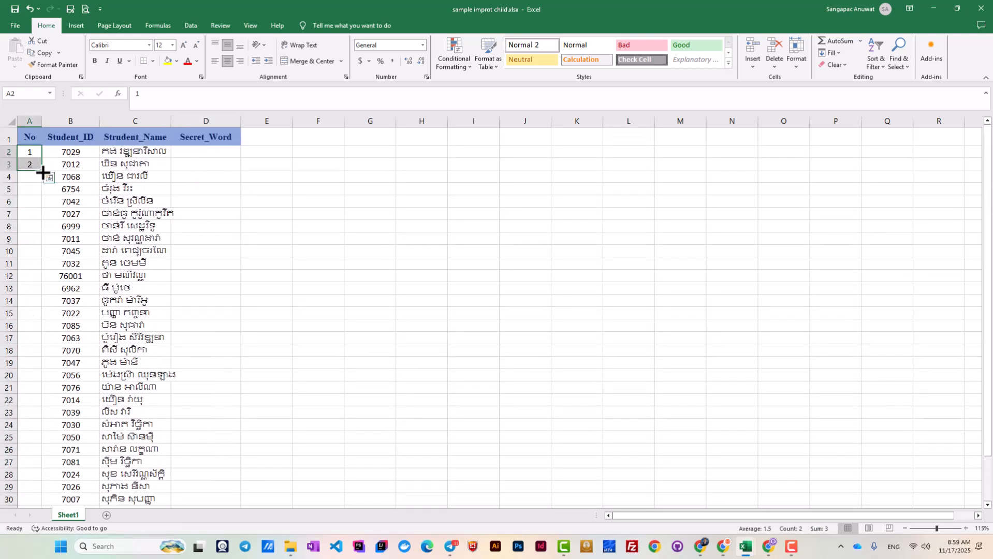
{"action": "double_click", "coordinate": [42, 172]}
{"action": "left_click", "coordinate": [230, 202]}
{"action": "scroll", "coordinate": [226, 246], "scroll_direction": "down", "scroll_amount": 4}
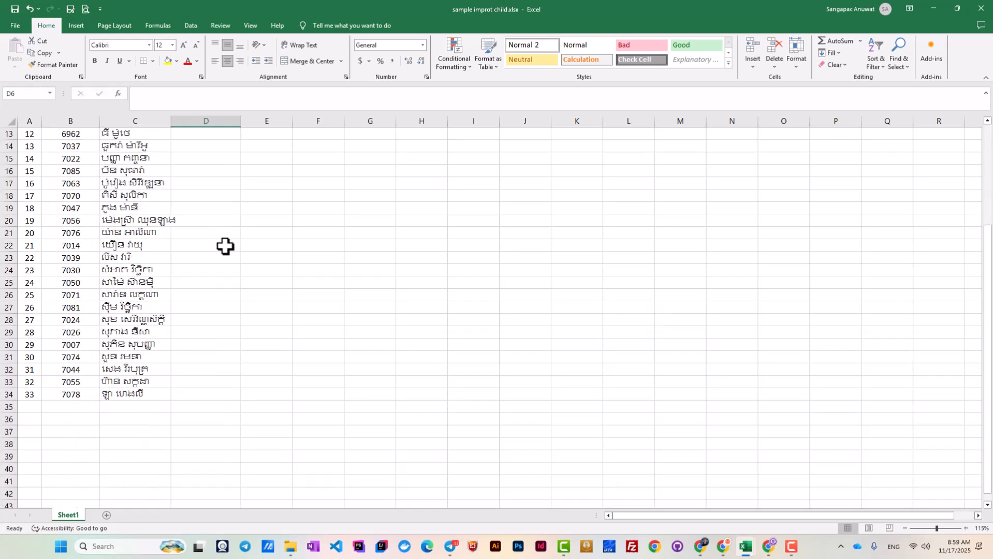
{"action": "scroll", "coordinate": [226, 247], "scroll_direction": "up", "scroll_amount": 4}
Copy the Student_ID values and paste them as values under Secret_Word from D2.
{"action": "left_click", "coordinate": [82, 155]}
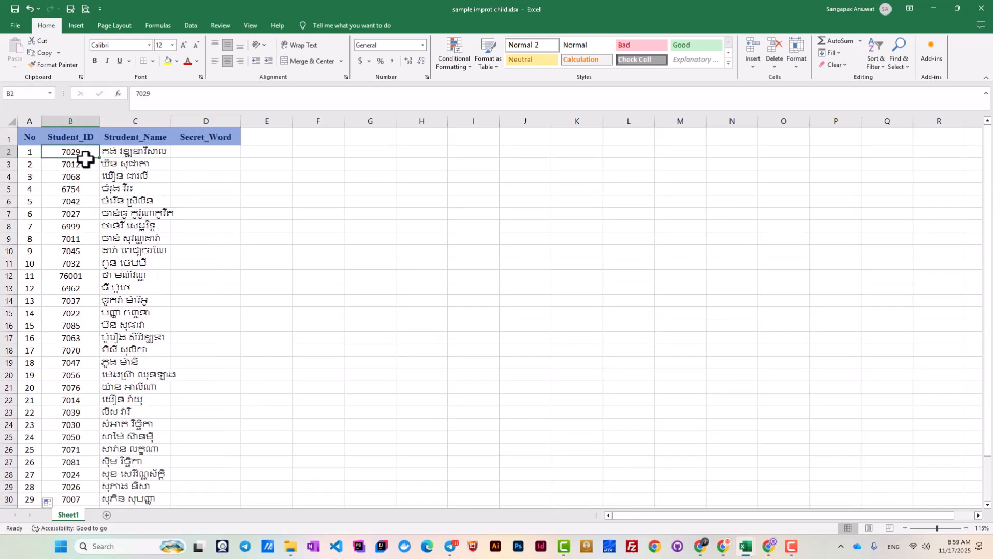
{"action": "key", "text": "ctrl+shift+Down"}
{"action": "scroll", "coordinate": [138, 228], "scroll_direction": "down", "scroll_amount": 1}
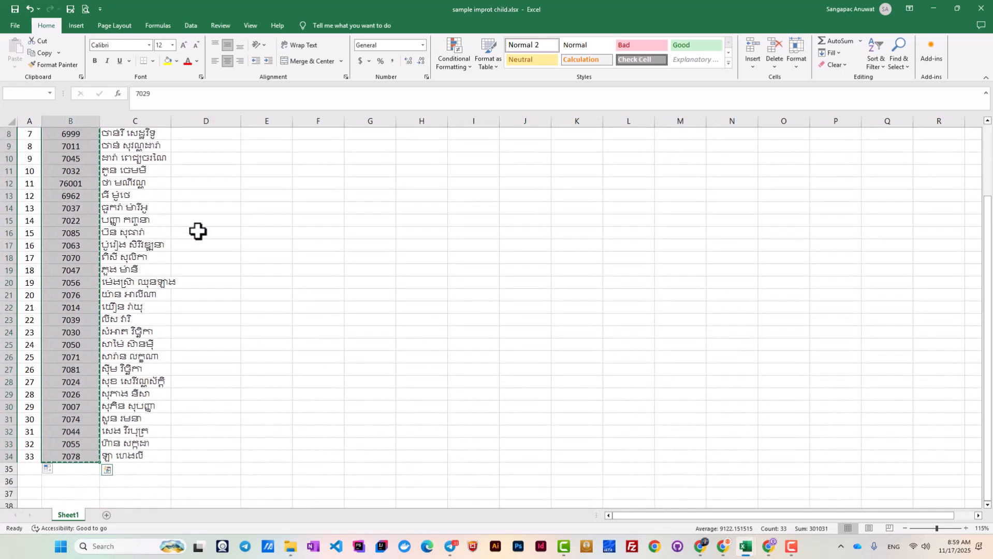
{"action": "key", "text": "ctrl+c"}
{"action": "scroll", "coordinate": [258, 239], "scroll_direction": "up", "scroll_amount": 3}
{"action": "left_click", "coordinate": [206, 152]}
{"action": "right_click", "coordinate": [208, 153]}
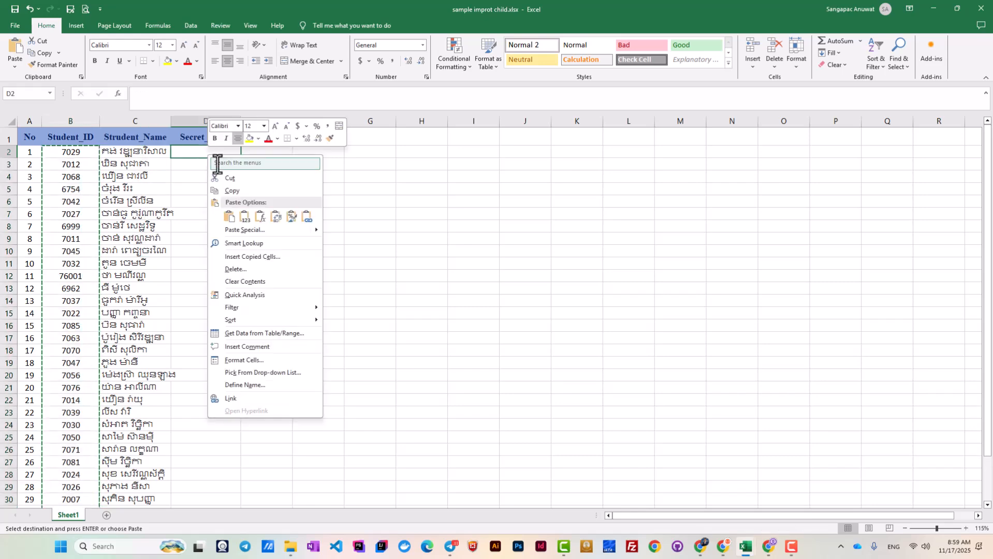
{"action": "left_click", "coordinate": [245, 217]}
{"action": "scroll", "coordinate": [235, 286], "scroll_direction": "down", "scroll_amount": 5}
{"action": "scroll", "coordinate": [242, 288], "scroll_direction": "up", "scroll_amount": 5}
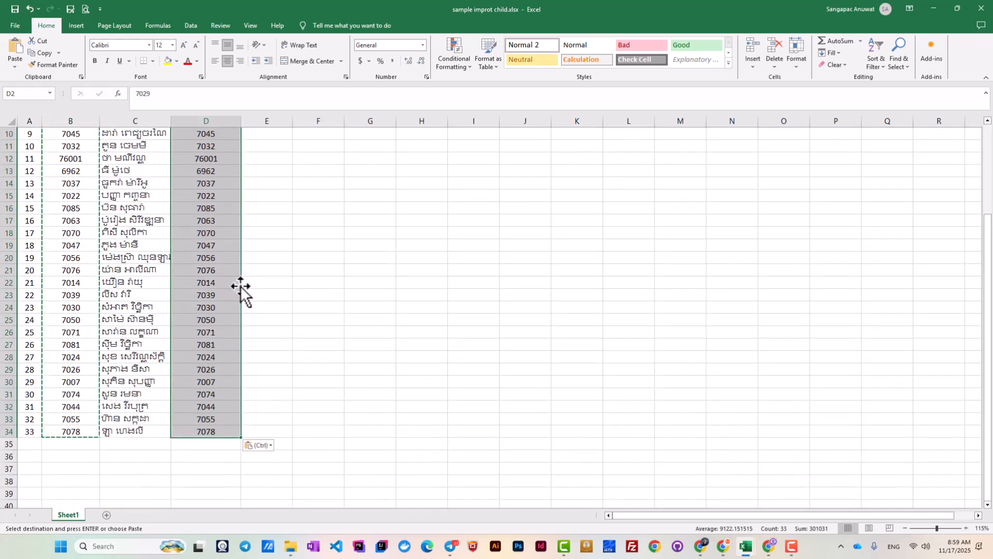
{"action": "left_click", "coordinate": [248, 241]}
{"action": "left_click", "coordinate": [136, 213]}
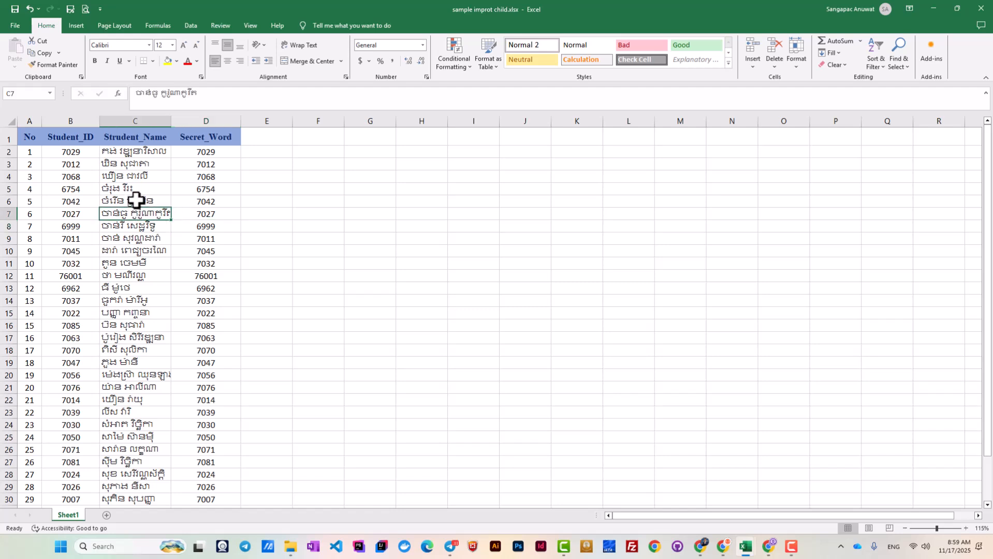
Save the import template workbook.
{"action": "left_click", "coordinate": [15, 11]}
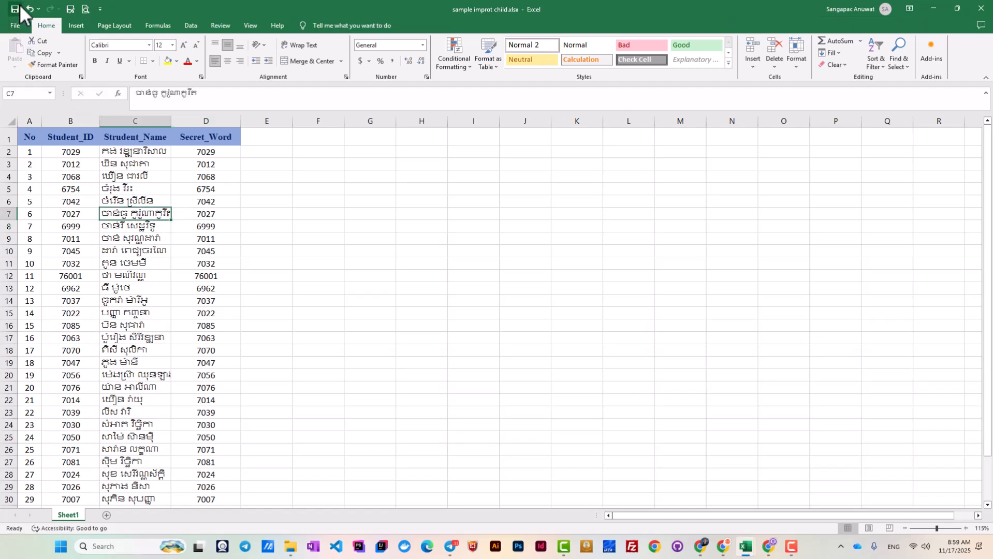
{"action": "left_click", "coordinate": [16, 10]}
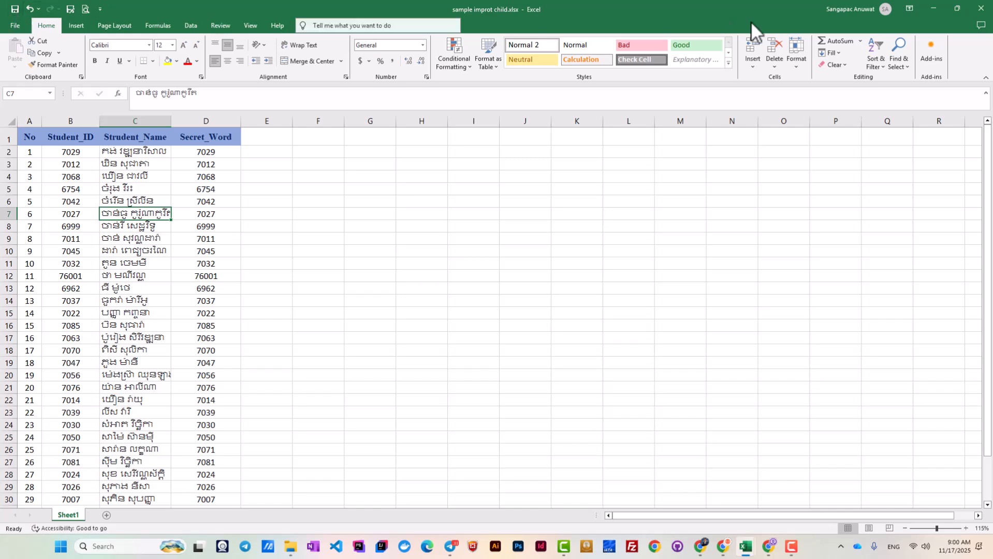
{"action": "left_click", "coordinate": [16, 9]}
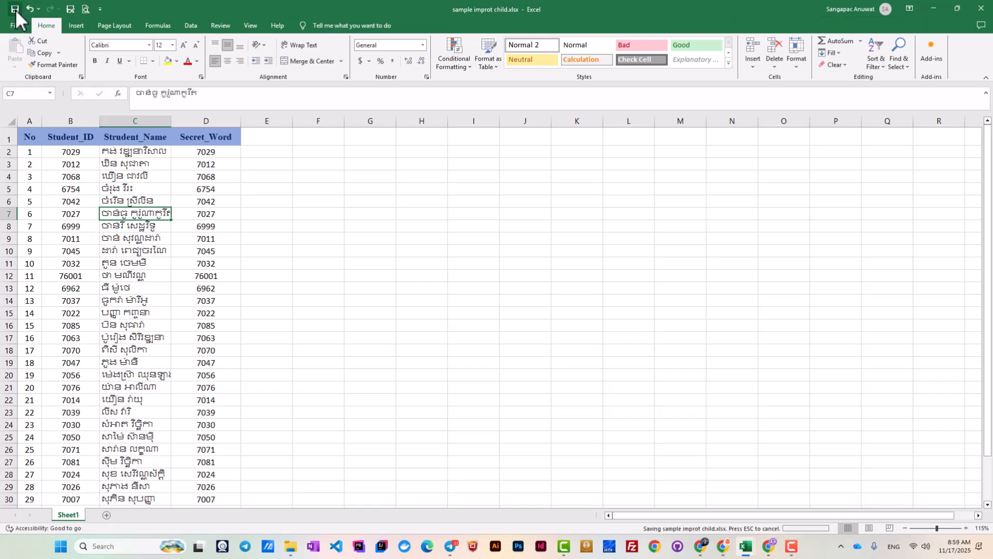
Close Excel and go to PLP's Import student page via My Account.
{"action": "left_click", "coordinate": [982, 9]}
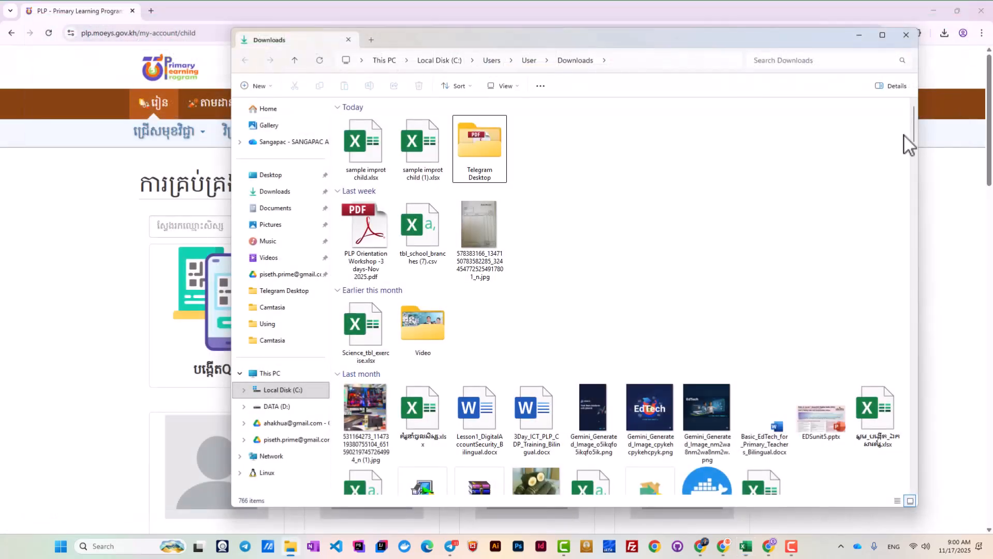
{"action": "left_click", "coordinate": [939, 179]}
{"action": "left_click", "coordinate": [800, 70]}
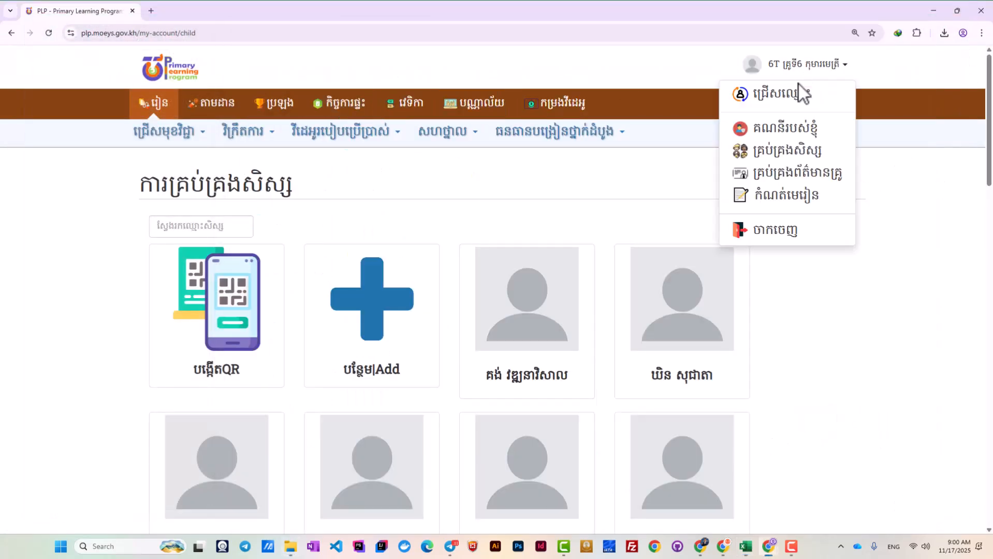
{"action": "left_click", "coordinate": [806, 138]}
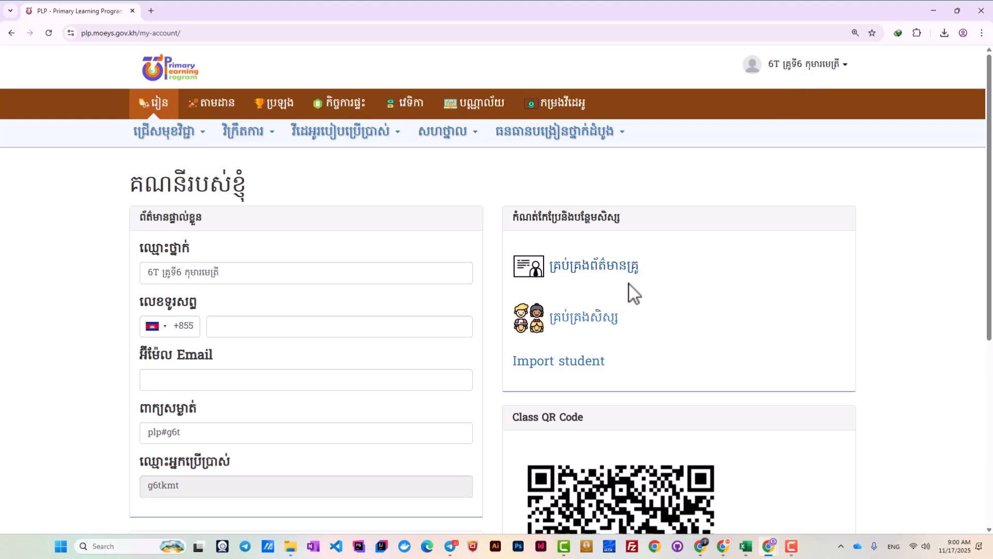
{"action": "left_click", "coordinate": [542, 363]}
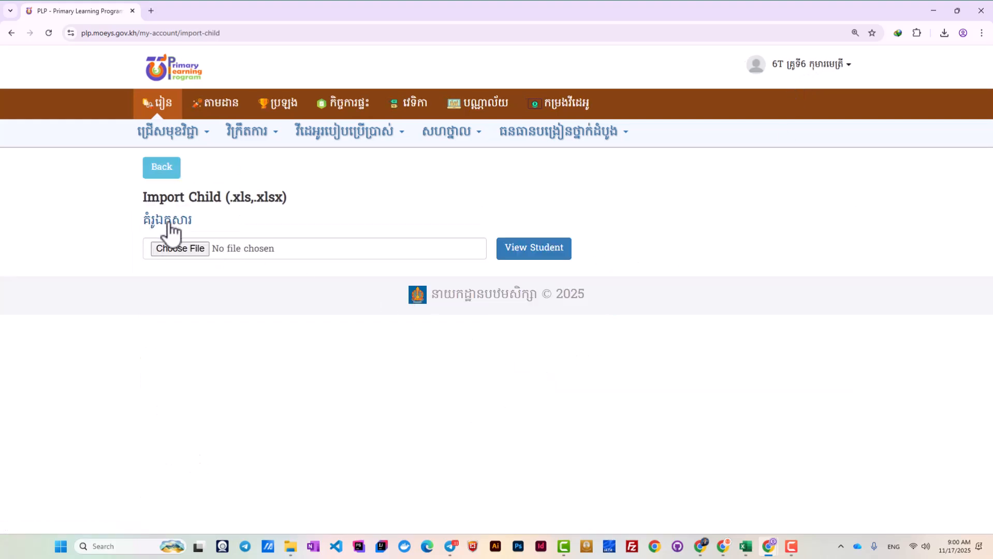
Choose sample improt child.xlsx from Downloads as the upload file.
{"action": "left_click", "coordinate": [179, 249]}
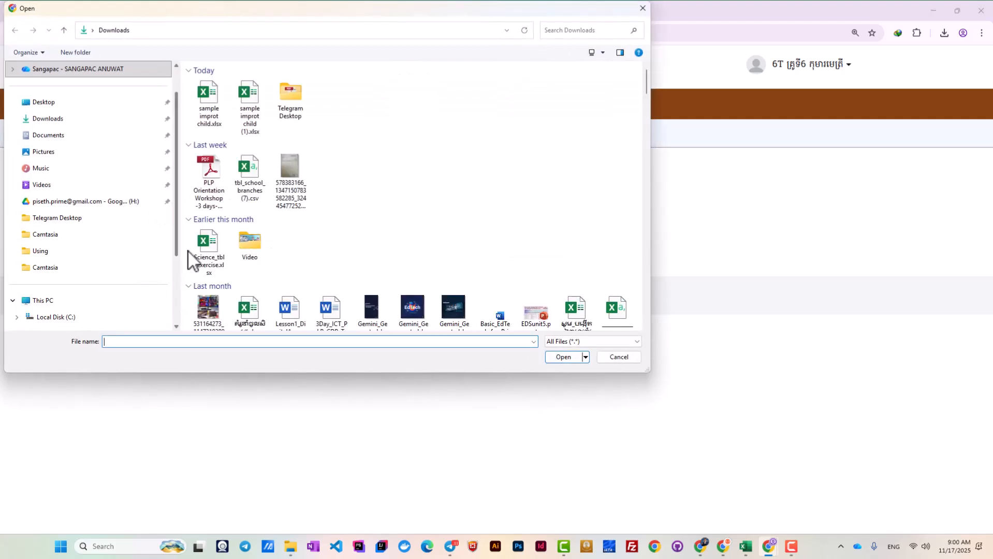
{"action": "left_click", "coordinate": [214, 103]}
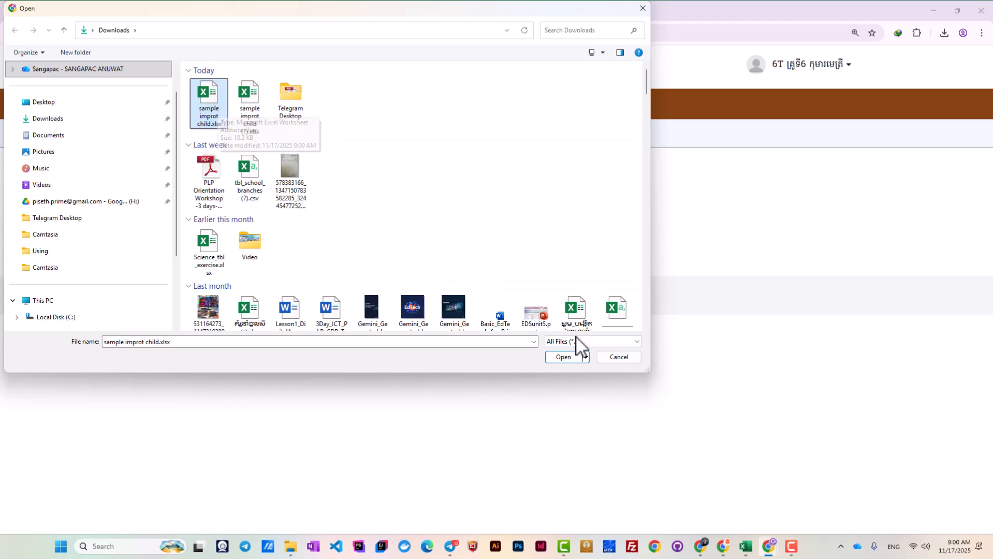
{"action": "left_click", "coordinate": [569, 358]}
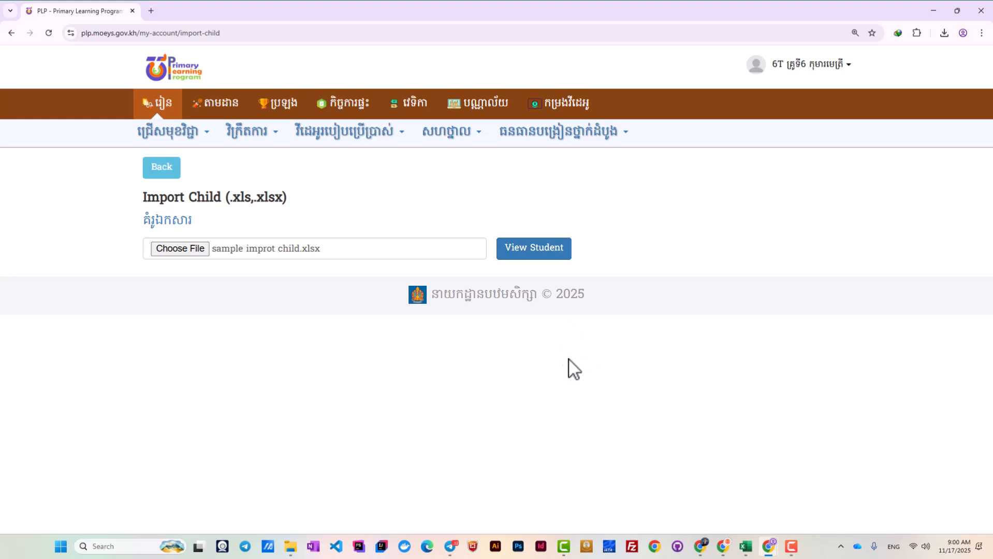
Preview the uploaded student list and add all its students to the class.
{"action": "left_click", "coordinate": [530, 253]}
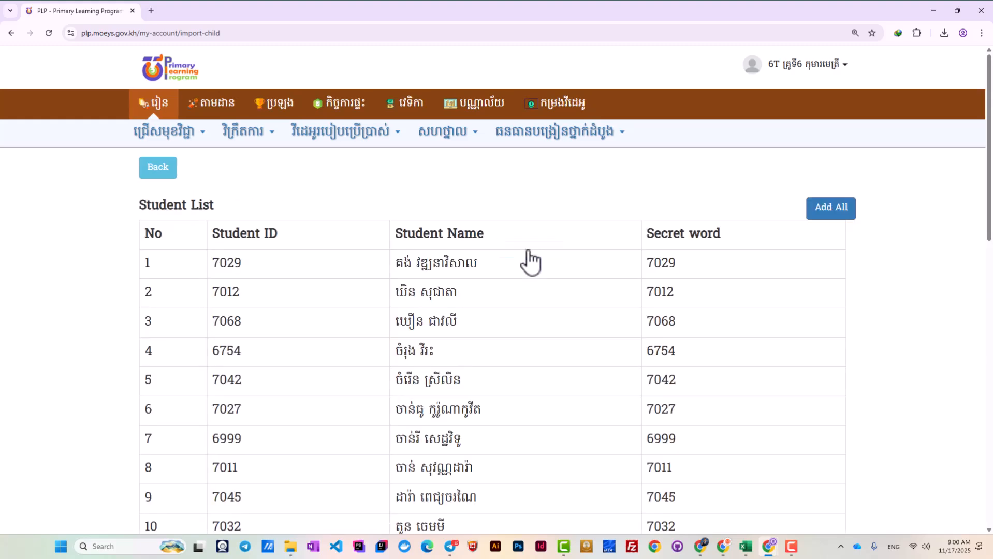
{"action": "scroll", "coordinate": [542, 324], "scroll_direction": "down", "scroll_amount": 10}
{"action": "scroll", "coordinate": [622, 373], "scroll_direction": "down", "scroll_amount": 4}
{"action": "scroll", "coordinate": [804, 432], "scroll_direction": "up", "scroll_amount": 12}
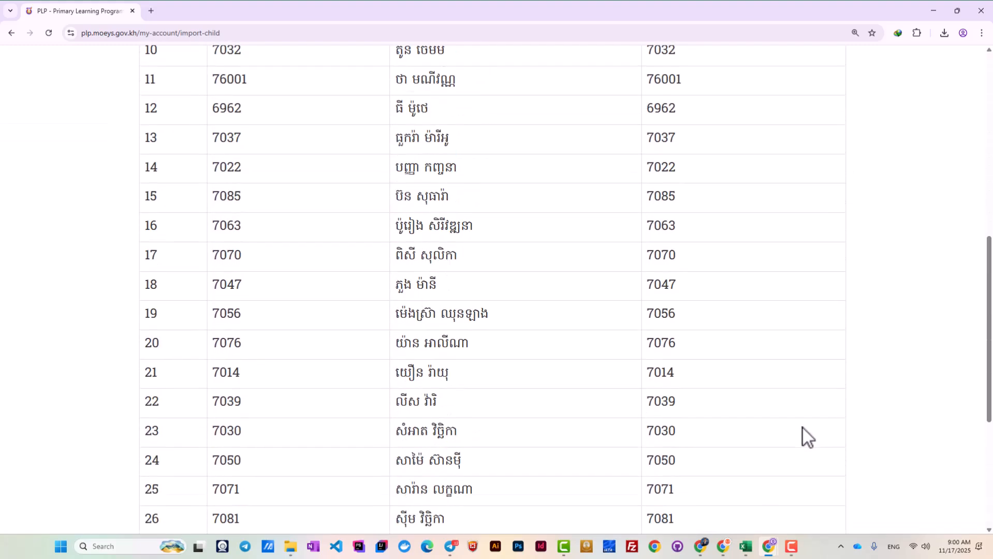
{"action": "scroll", "coordinate": [814, 426], "scroll_direction": "down", "scroll_amount": 2}
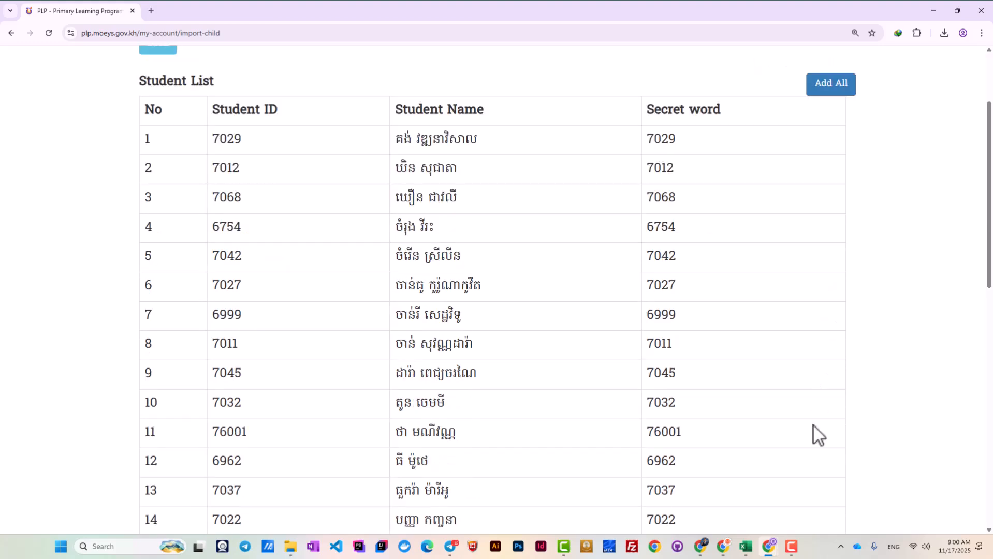
{"action": "scroll", "coordinate": [814, 427], "scroll_direction": "up", "scroll_amount": 2}
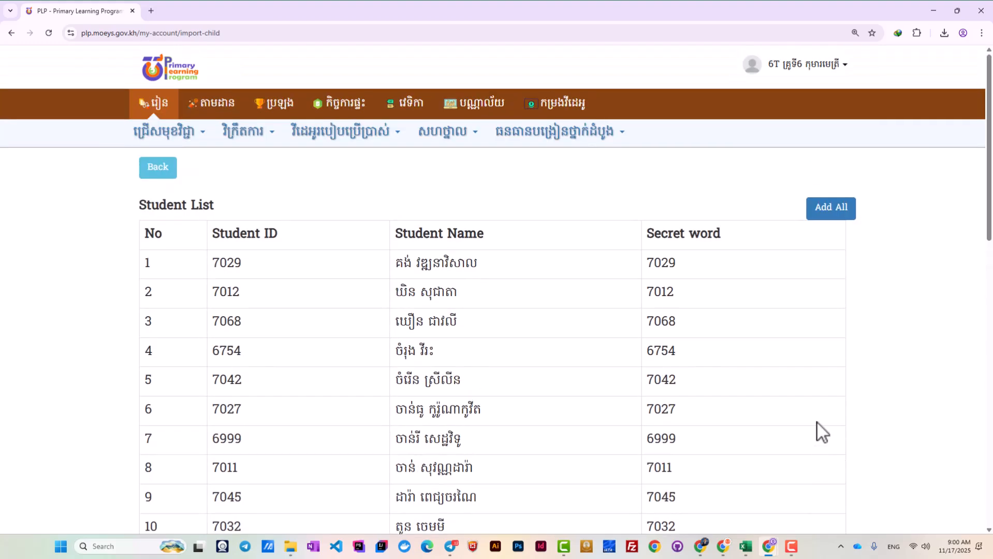
{"action": "left_click", "coordinate": [832, 213]}
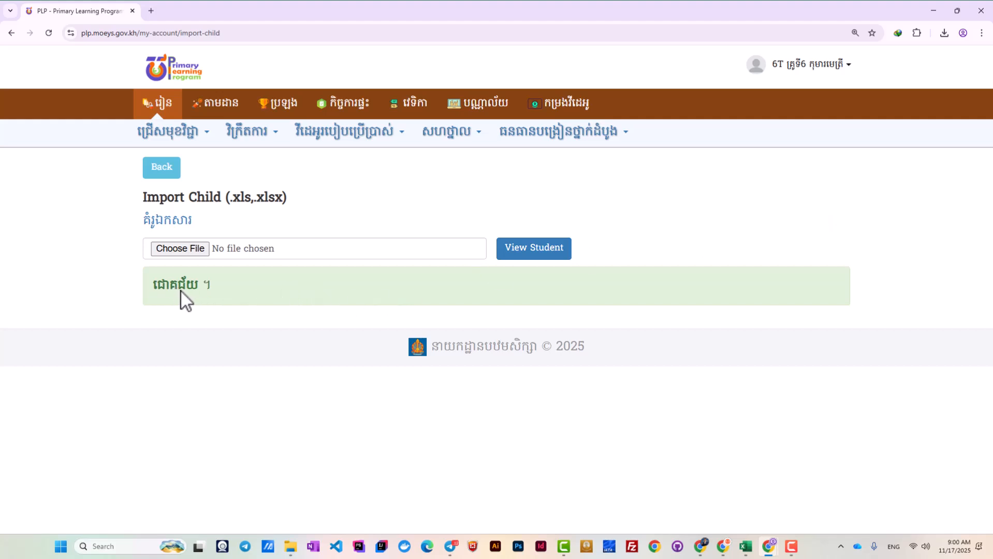
Go to student management from the account menu and review the imported students' name cards.
{"action": "left_click", "coordinate": [165, 172]}
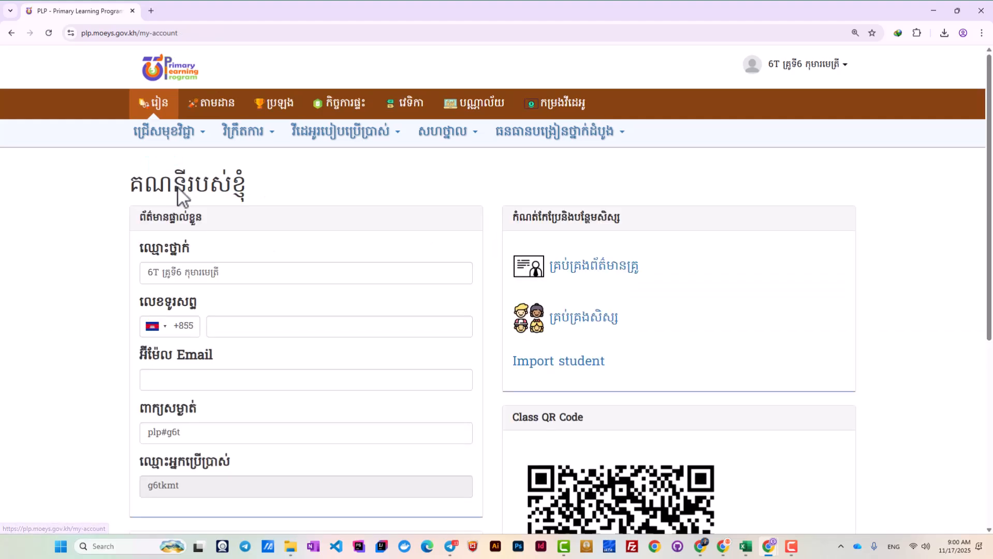
{"action": "left_click", "coordinate": [792, 66]}
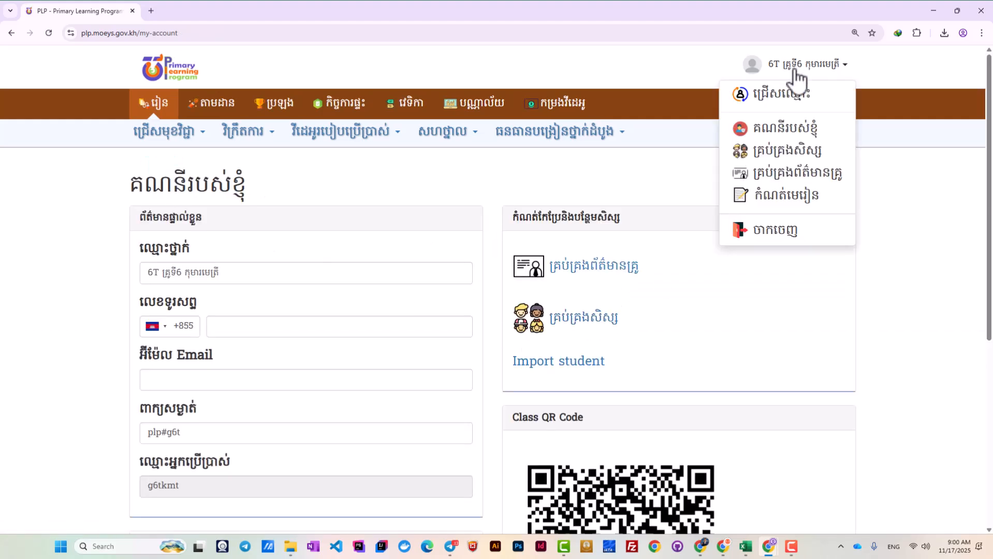
{"action": "left_click", "coordinate": [781, 151]}
{"action": "scroll", "coordinate": [626, 351], "scroll_direction": "down", "scroll_amount": 3}
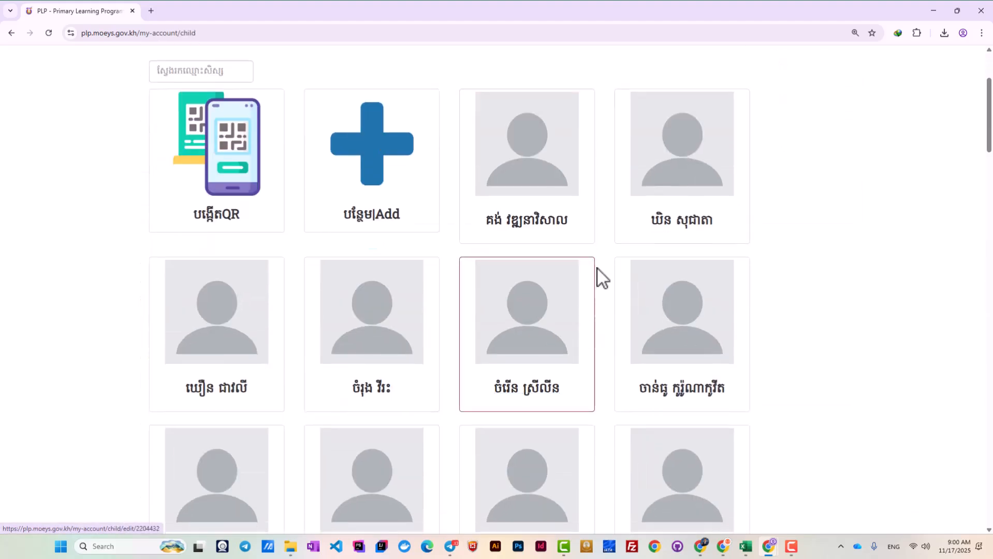
{"action": "scroll", "coordinate": [543, 377], "scroll_direction": "down", "scroll_amount": 1}
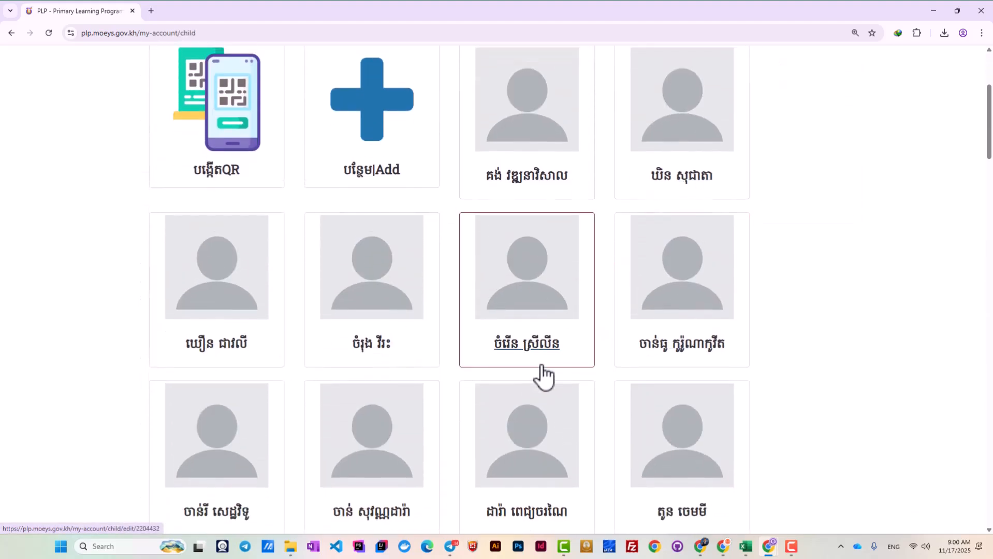
{"action": "scroll", "coordinate": [594, 306], "scroll_direction": "up", "scroll_amount": 4}
{"action": "scroll", "coordinate": [684, 331], "scroll_direction": "down", "scroll_amount": 2}
{"action": "scroll", "coordinate": [684, 311], "scroll_direction": "down", "scroll_amount": 1}
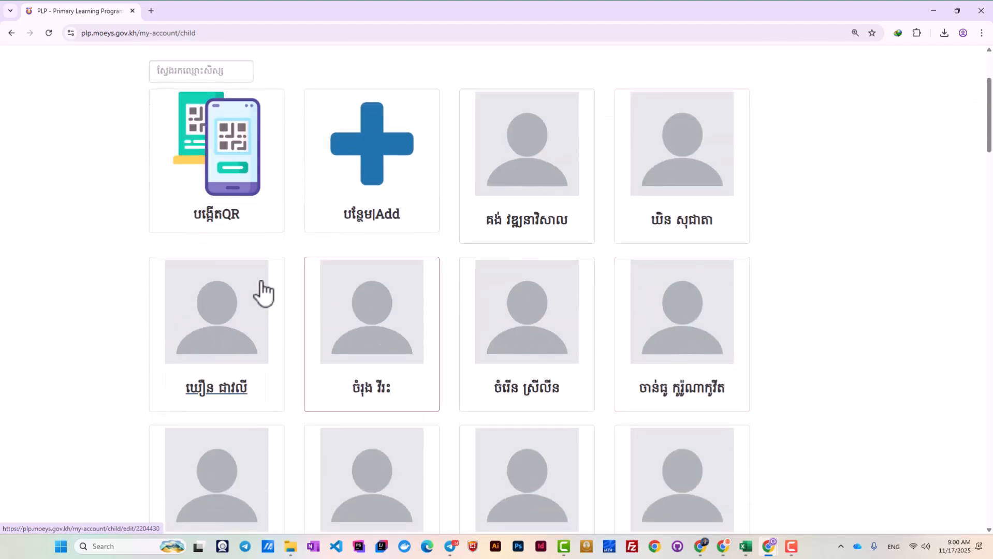
{"action": "scroll", "coordinate": [598, 261], "scroll_direction": "up", "scroll_amount": 2}
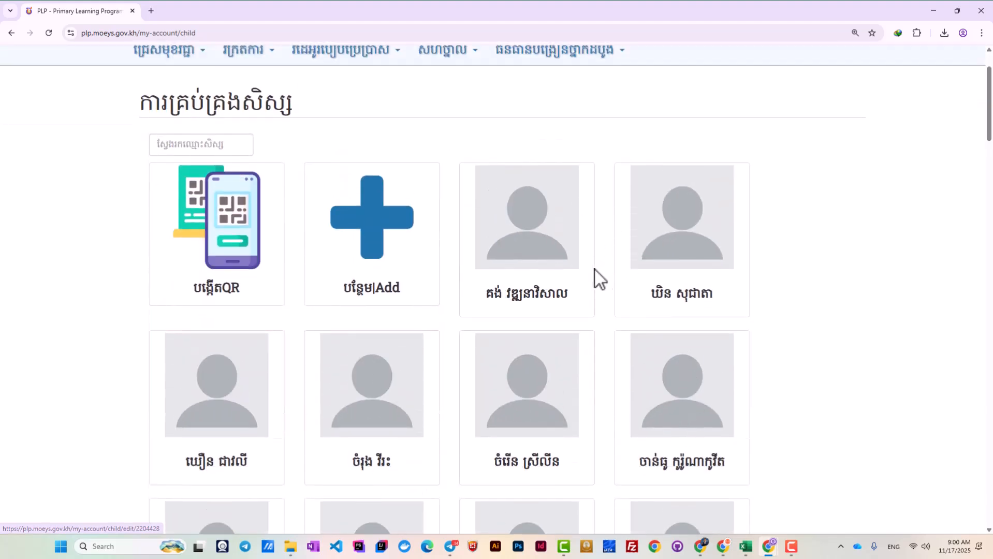